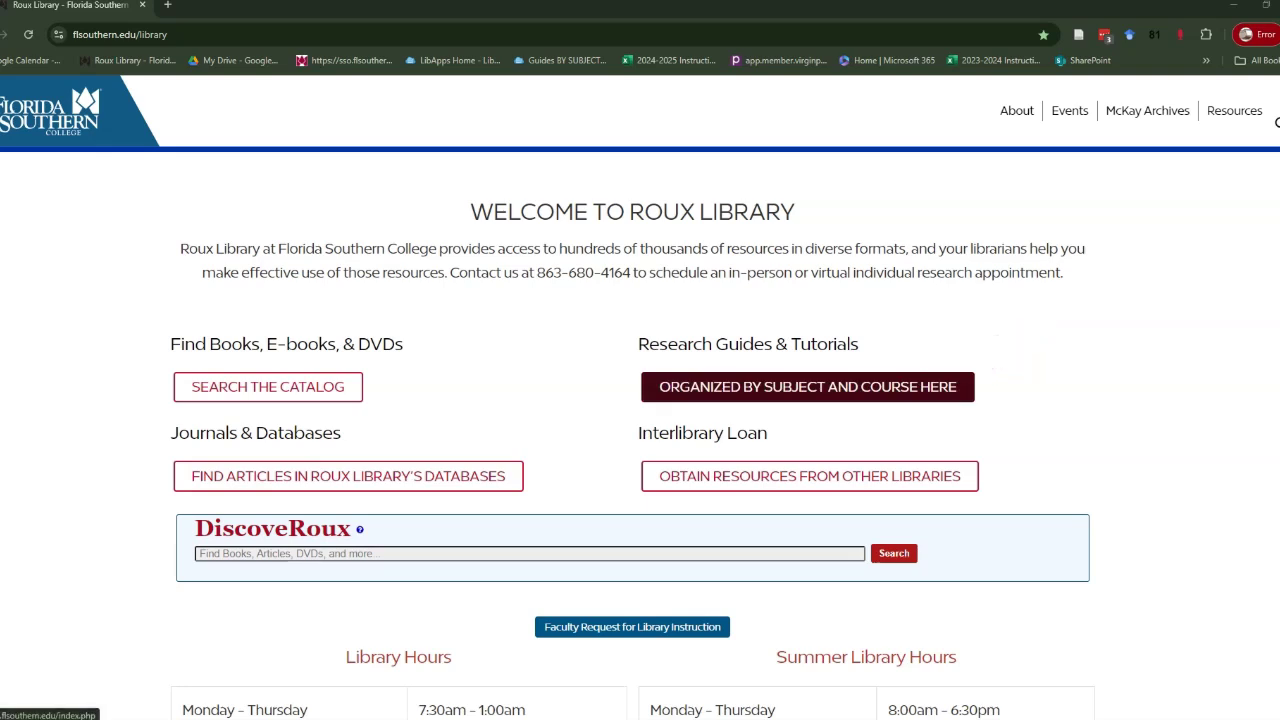
Follow the Research Guides link 'Organized by subject and course here' on the Roux Library site.
left_click(807, 386)
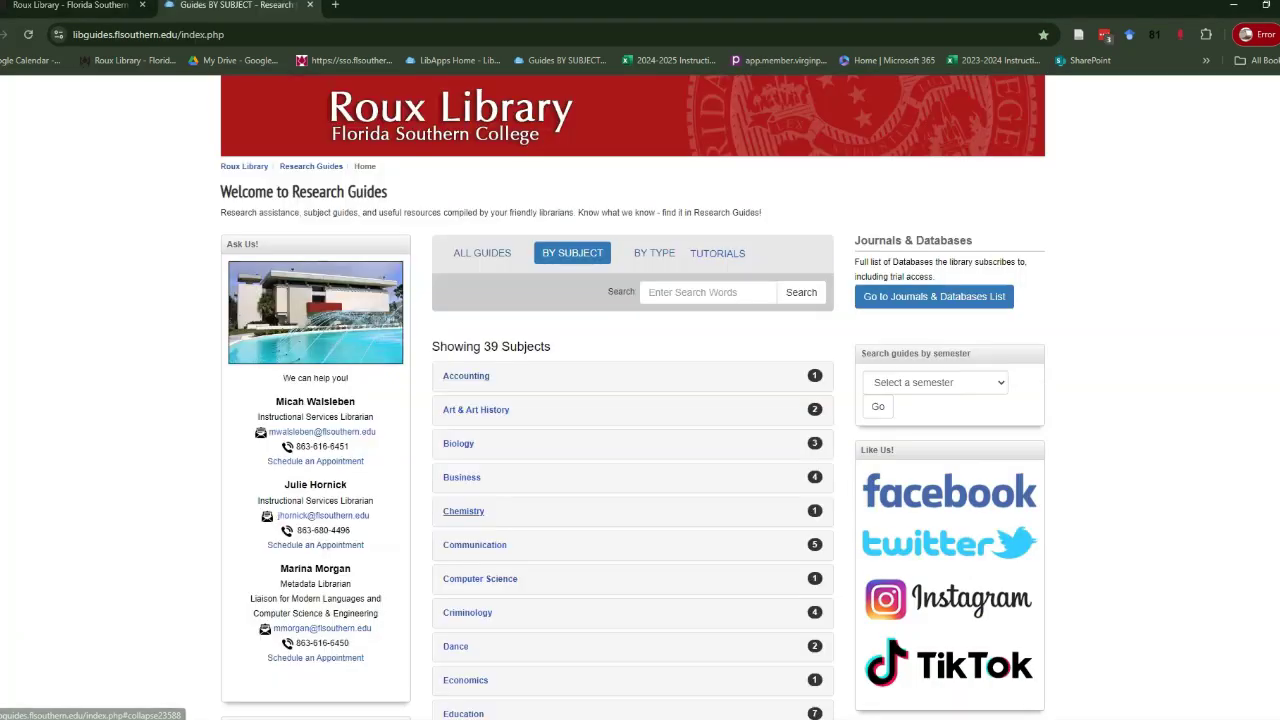
Go to Chemistry > Chemistry Resources > Search for Sources and open the SciFinder-n guide page.
left_click(463, 511)
left_click(503, 548)
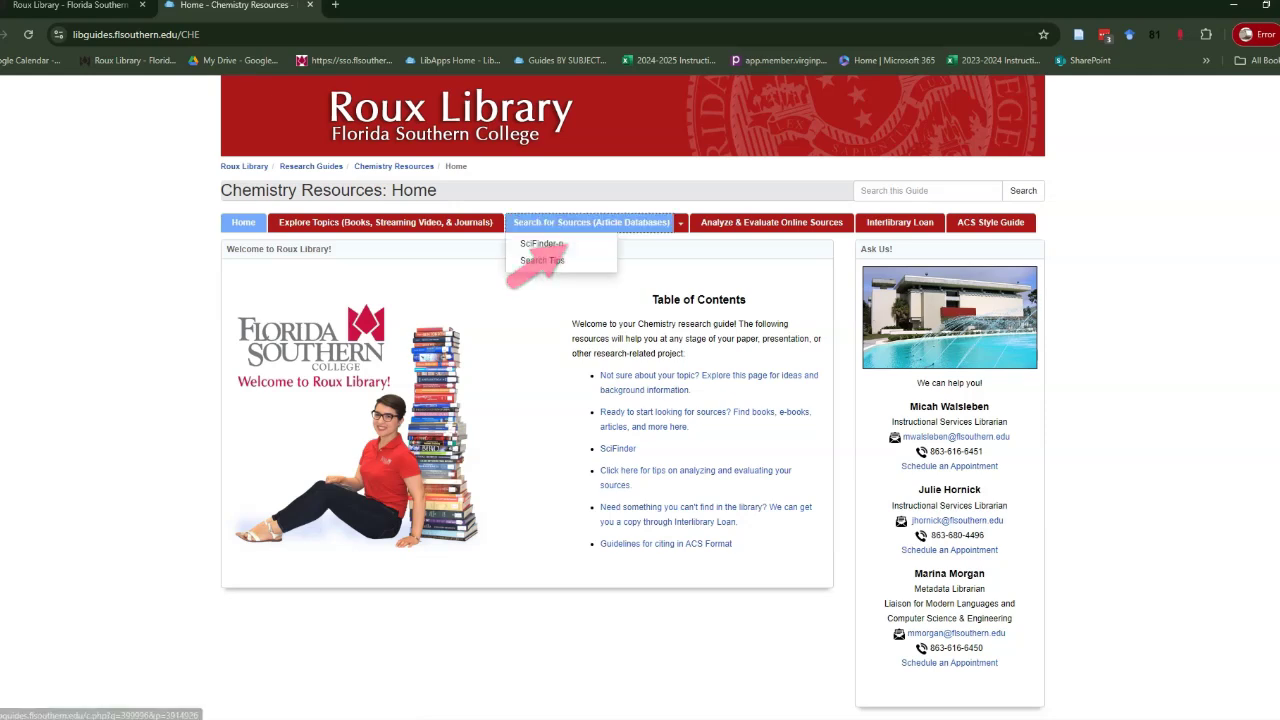
left_click(591, 222)
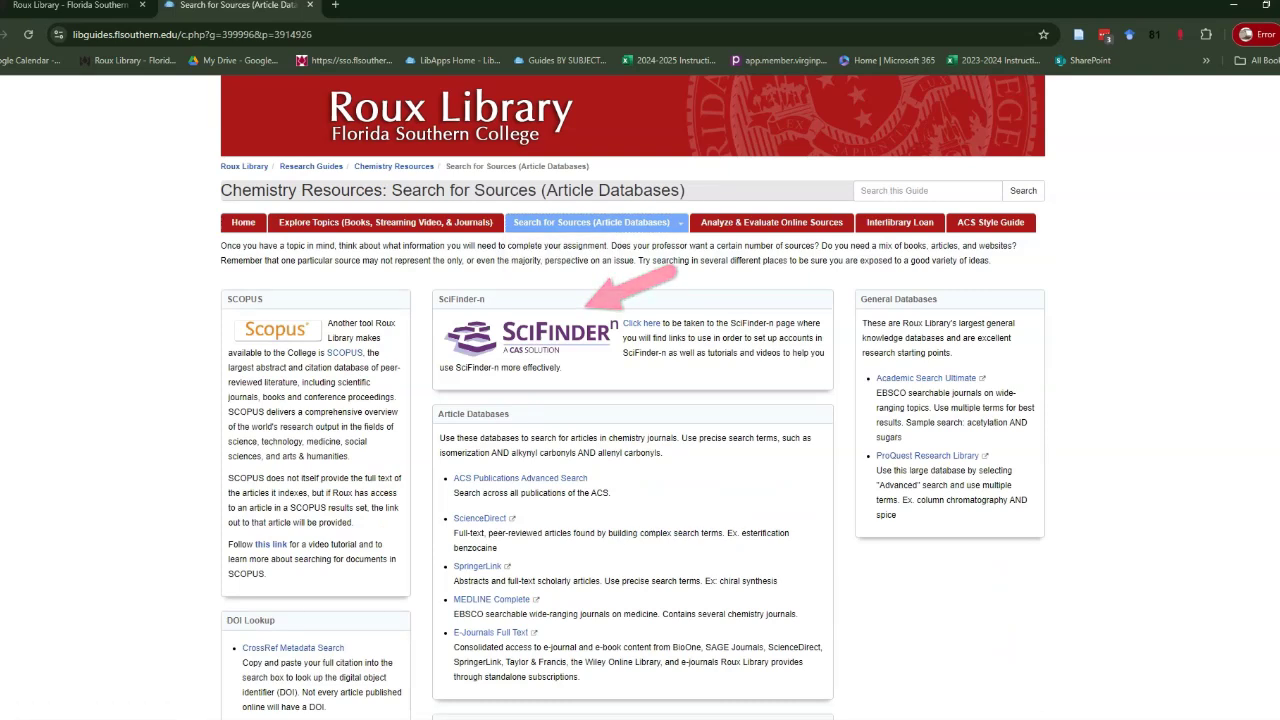
left_click(641, 323)
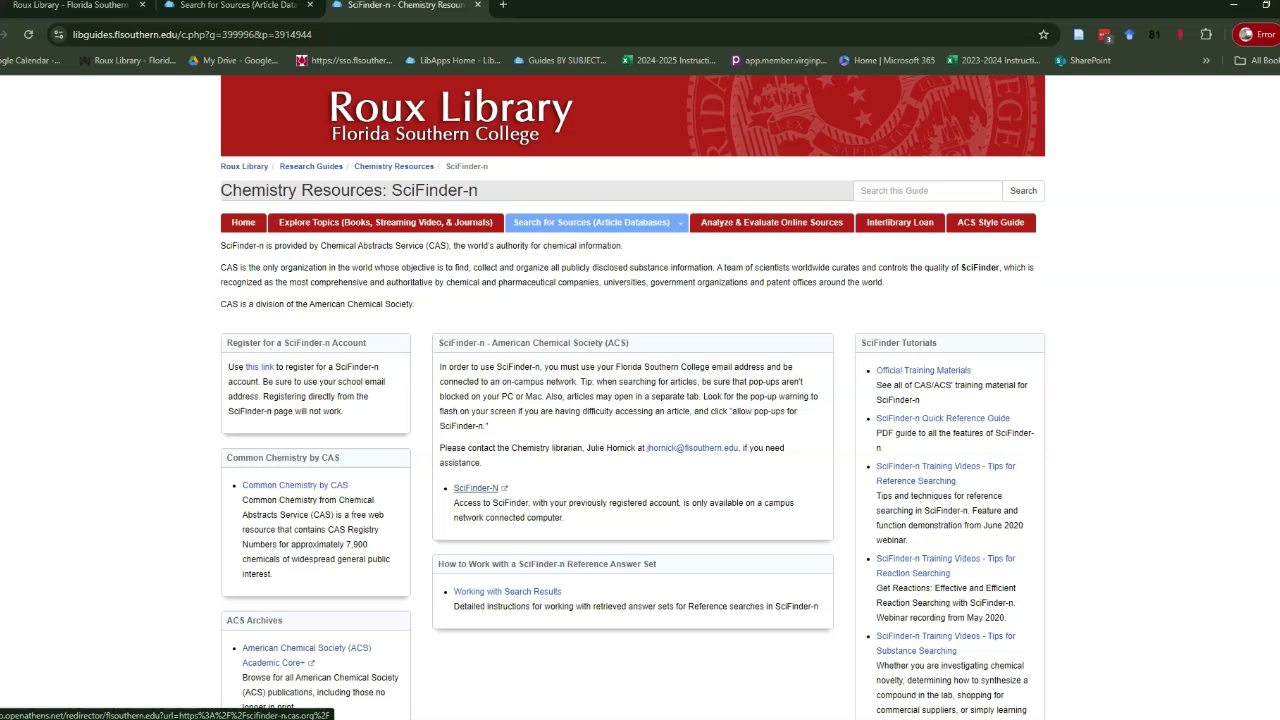
Launch SciFinder-n through the campus login and enter covid-19 as a References search.
left_click(476, 488)
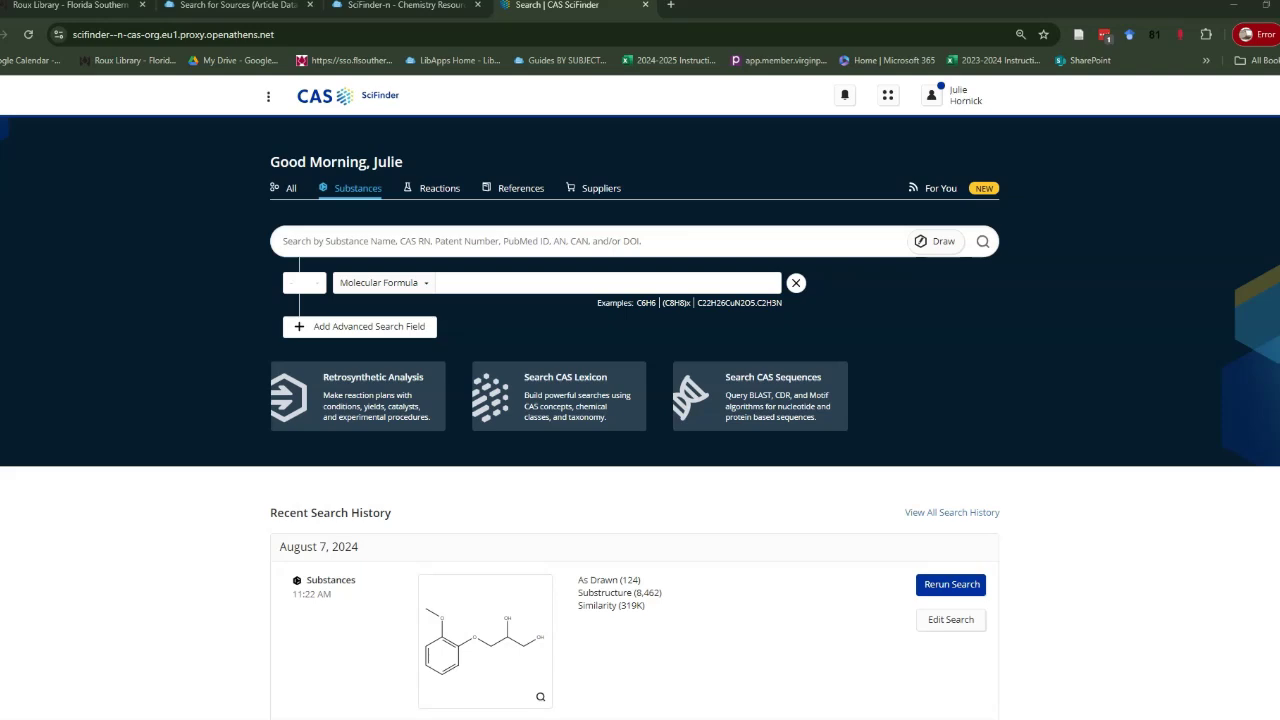
left_click(520, 188)
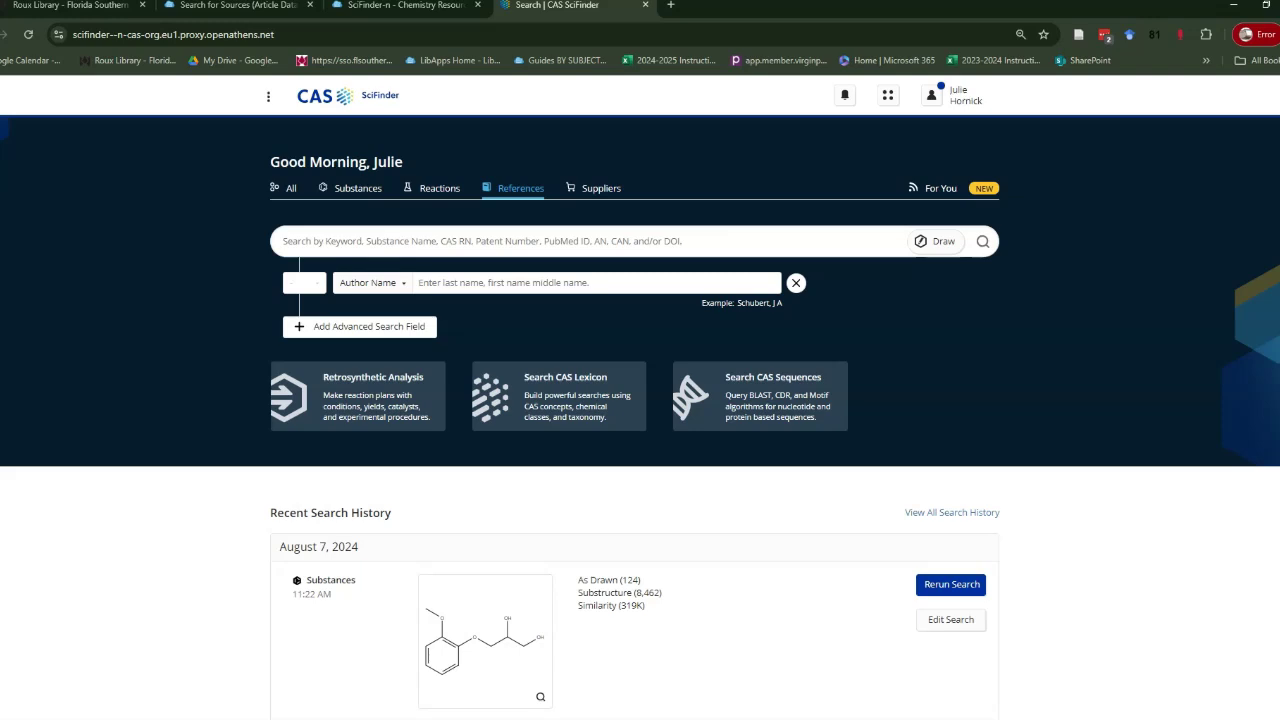
left_click(283, 241)
type("covid-19")
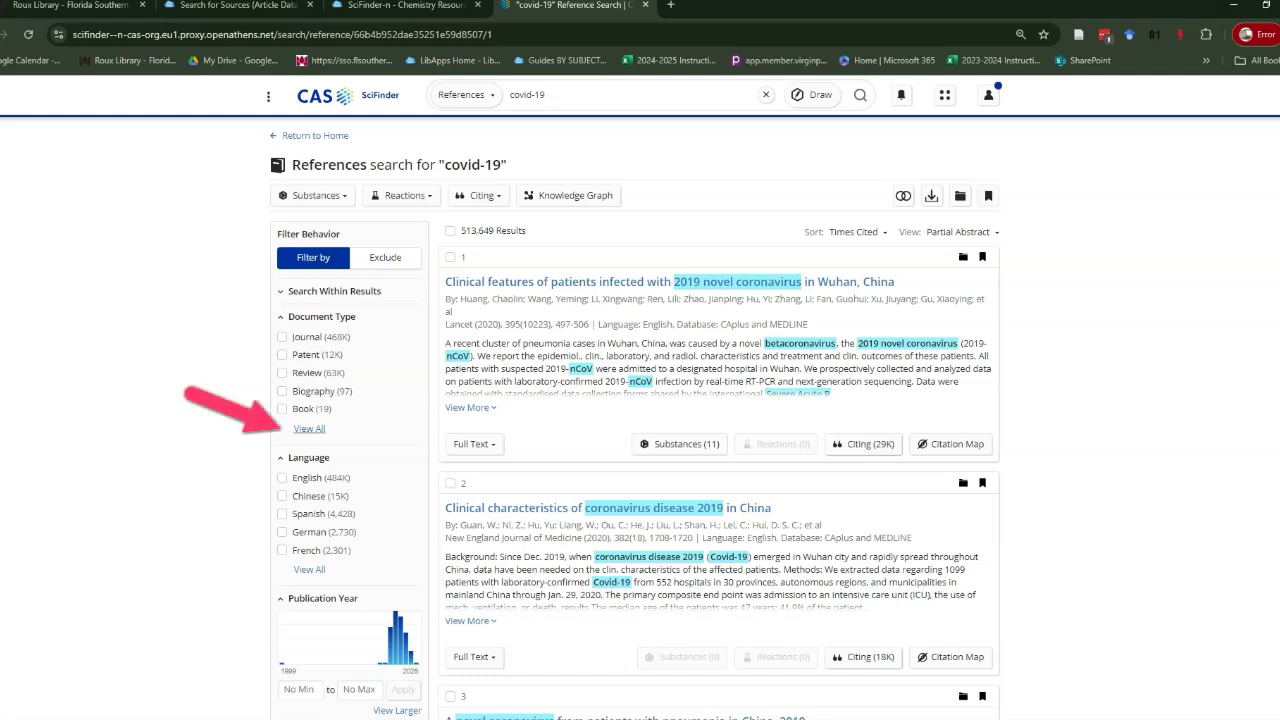
Filter the covid-19 references to the Clinical Trial document type and English language.
left_click(309, 428)
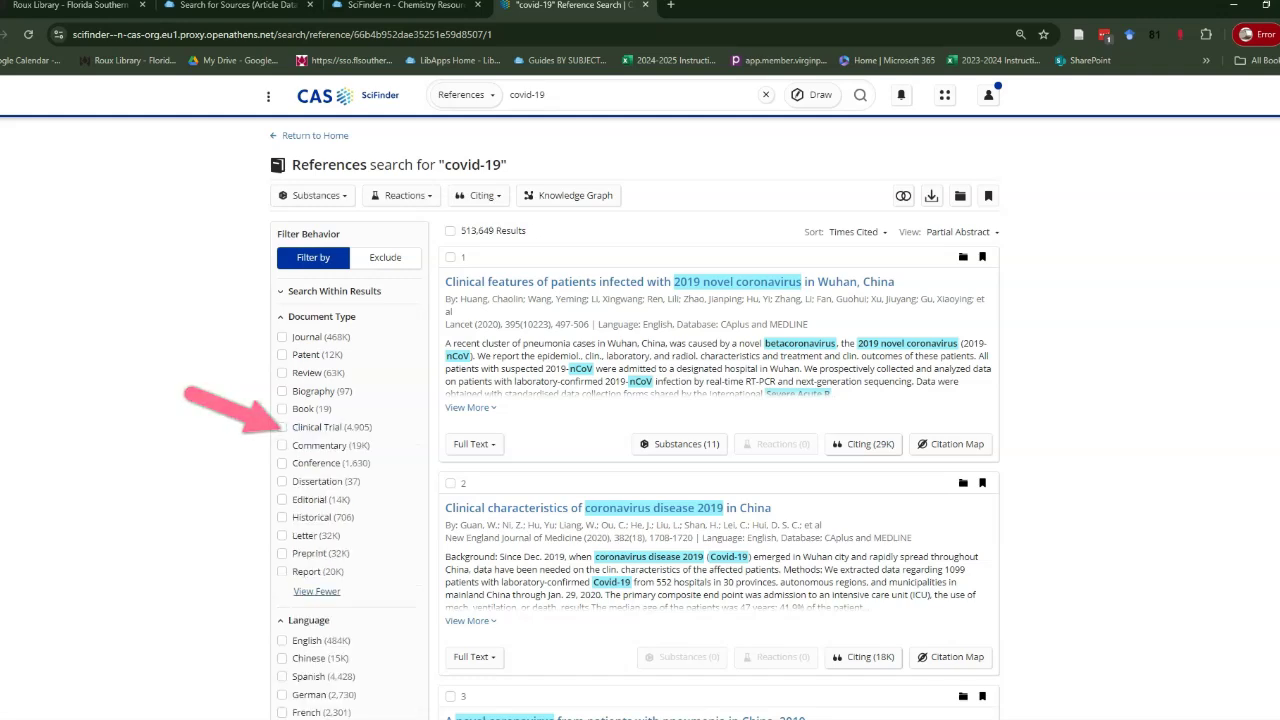
left_click(282, 427)
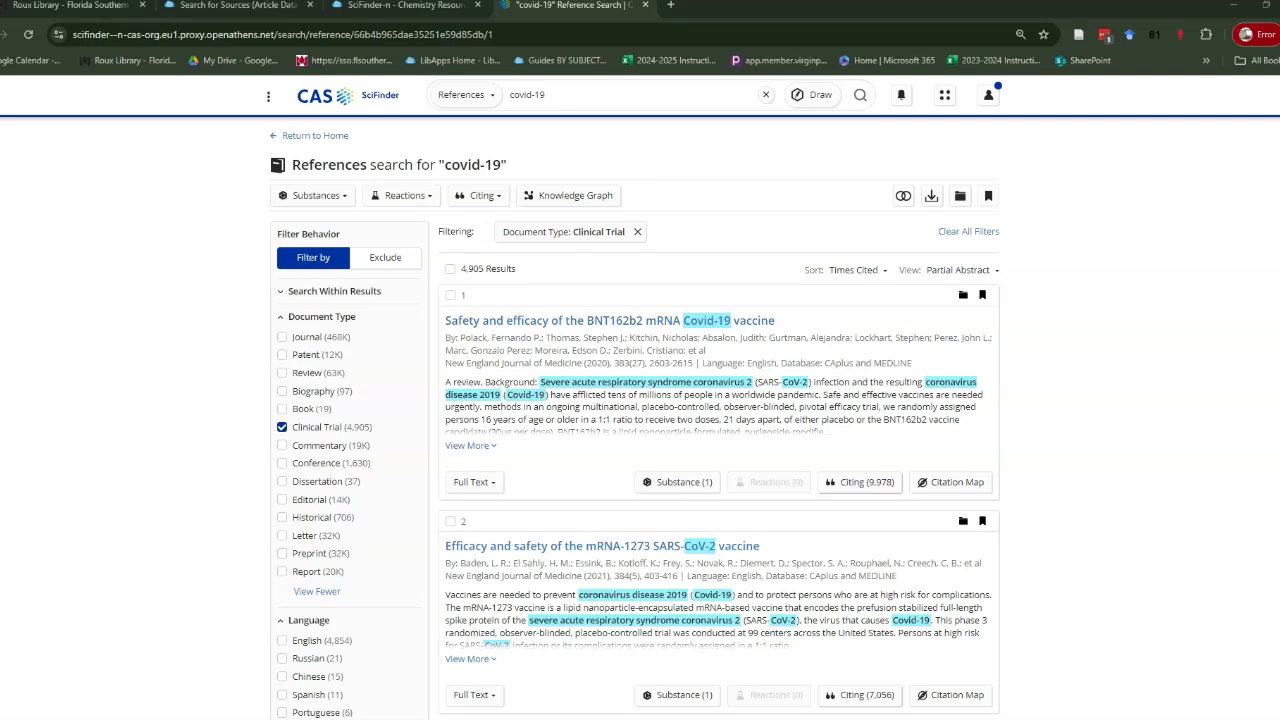
left_click(282, 640)
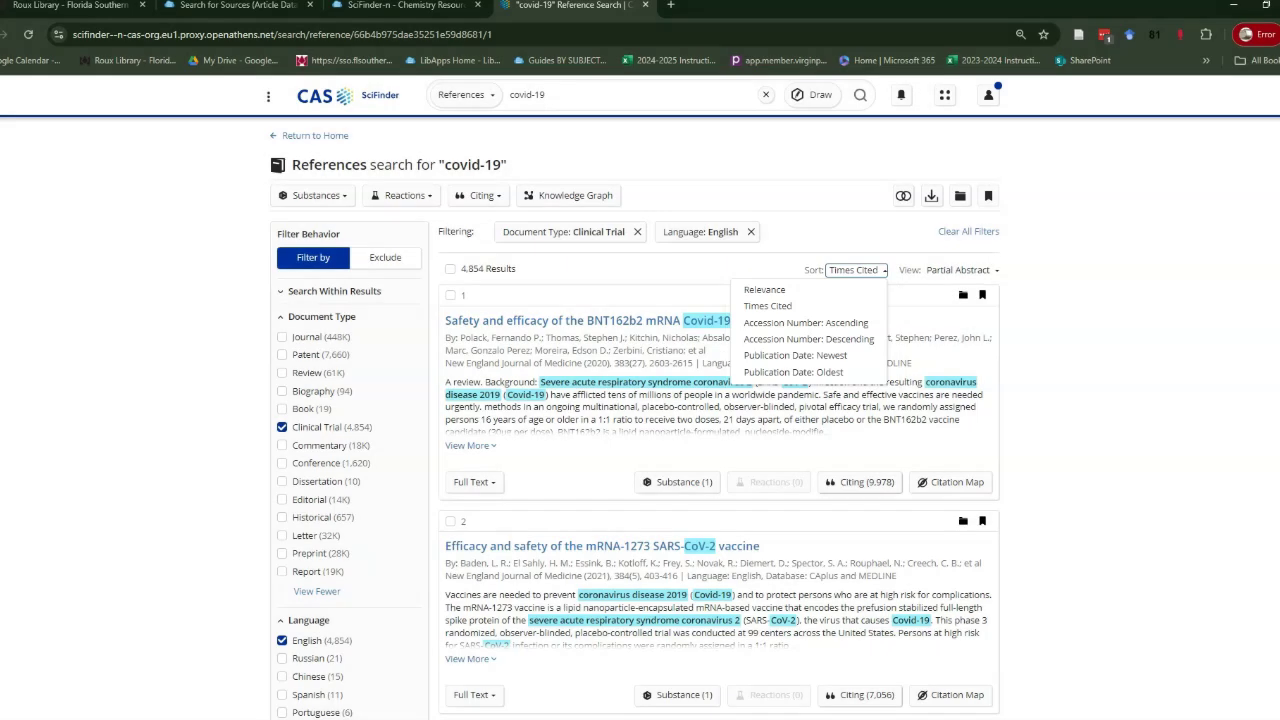
key("Return")
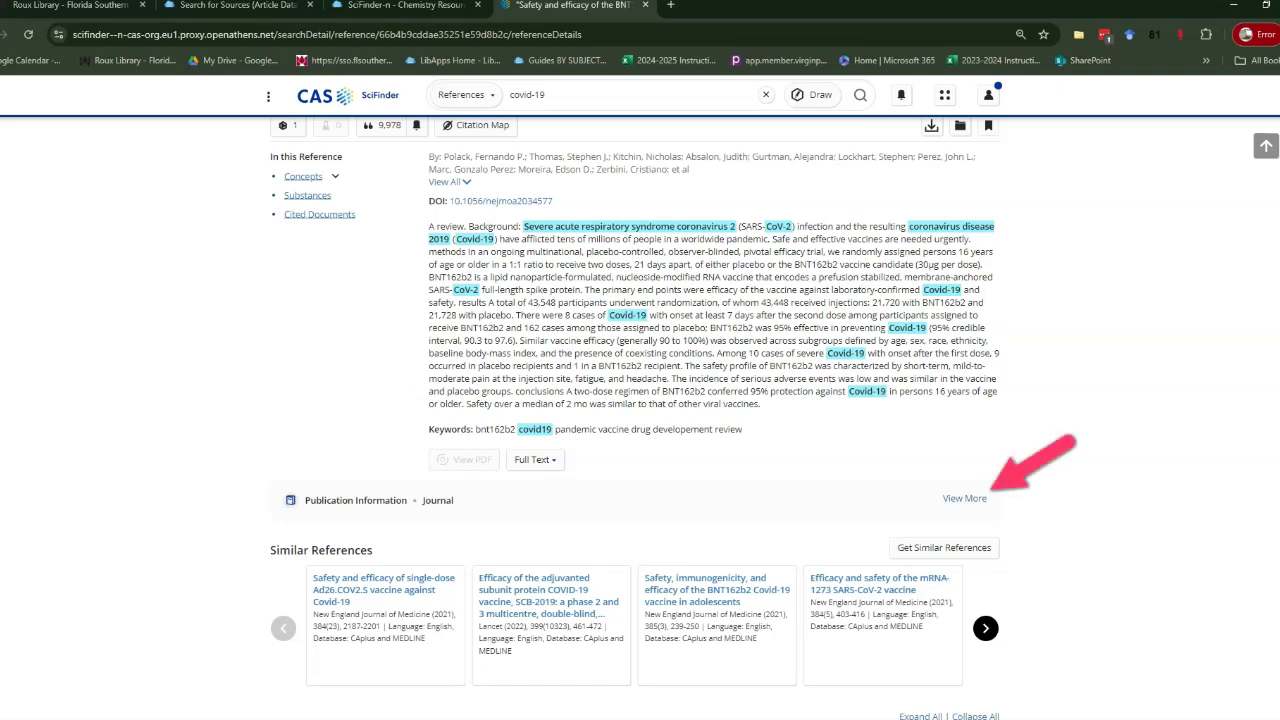
Expand the BNT162b2 vaccine record's full publication information and its Cited Documents list.
left_click(964, 498)
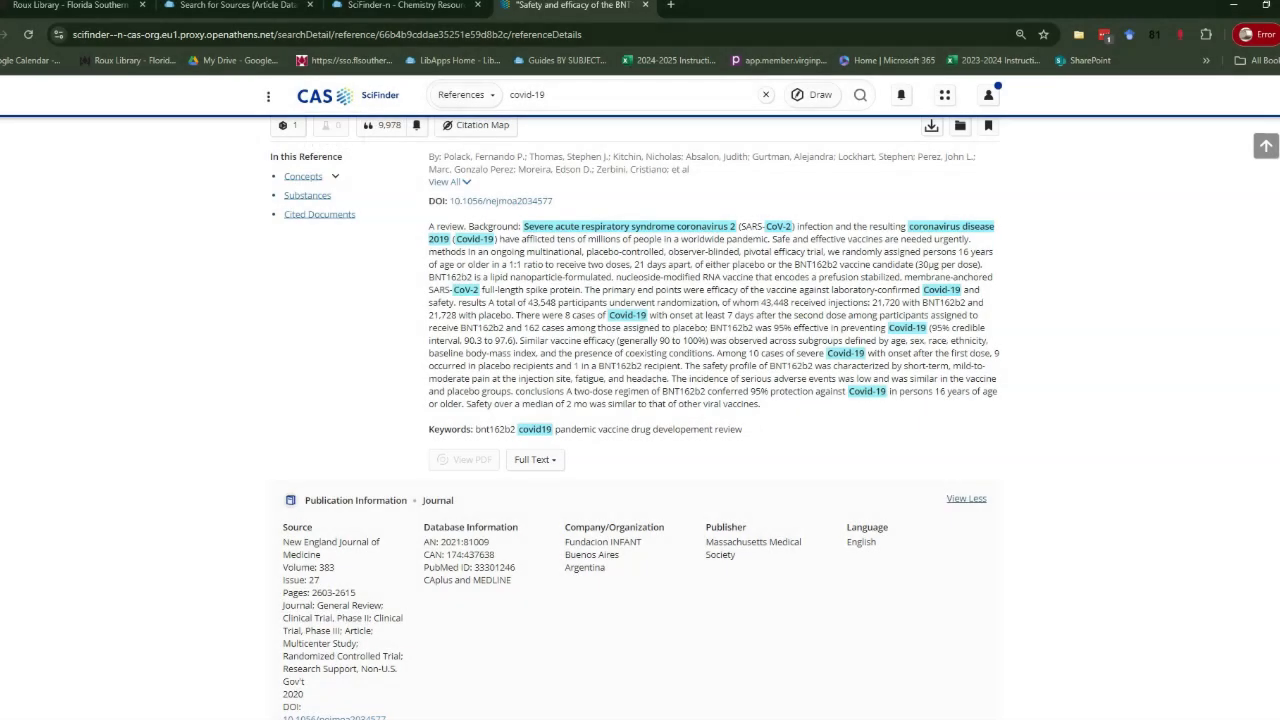
scroll(635, 418, "down", 4)
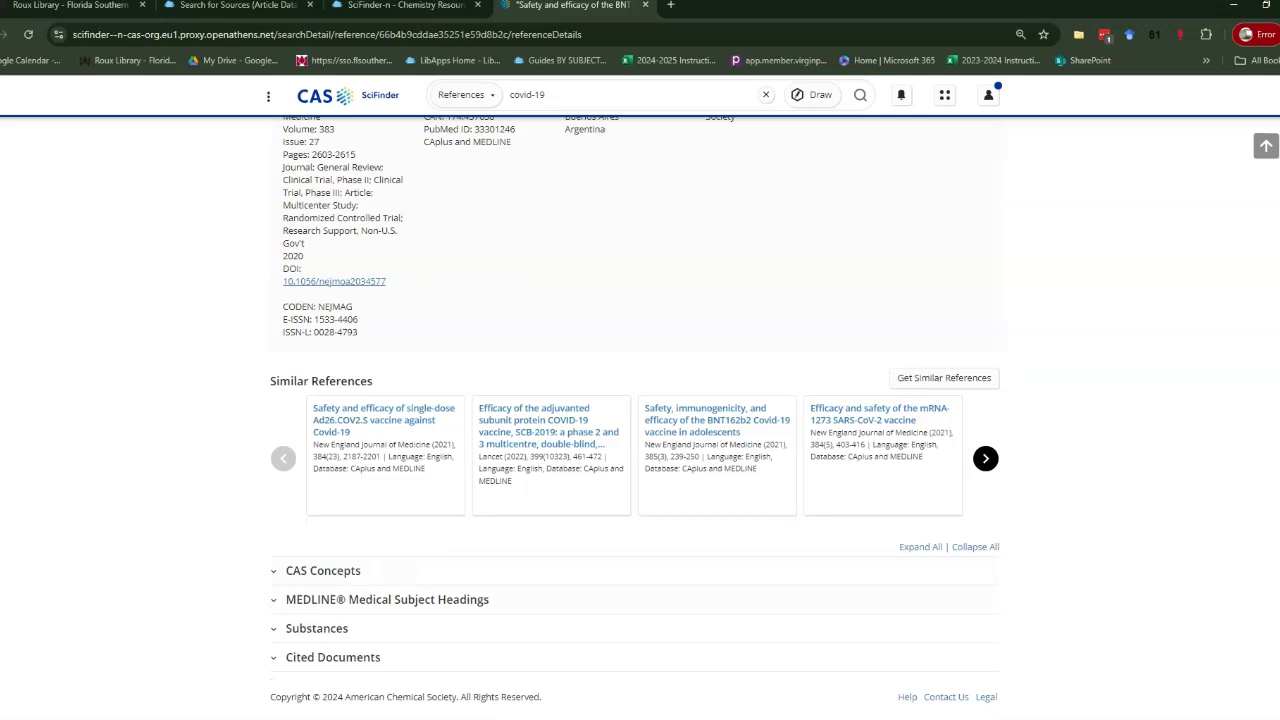
left_click(333, 657)
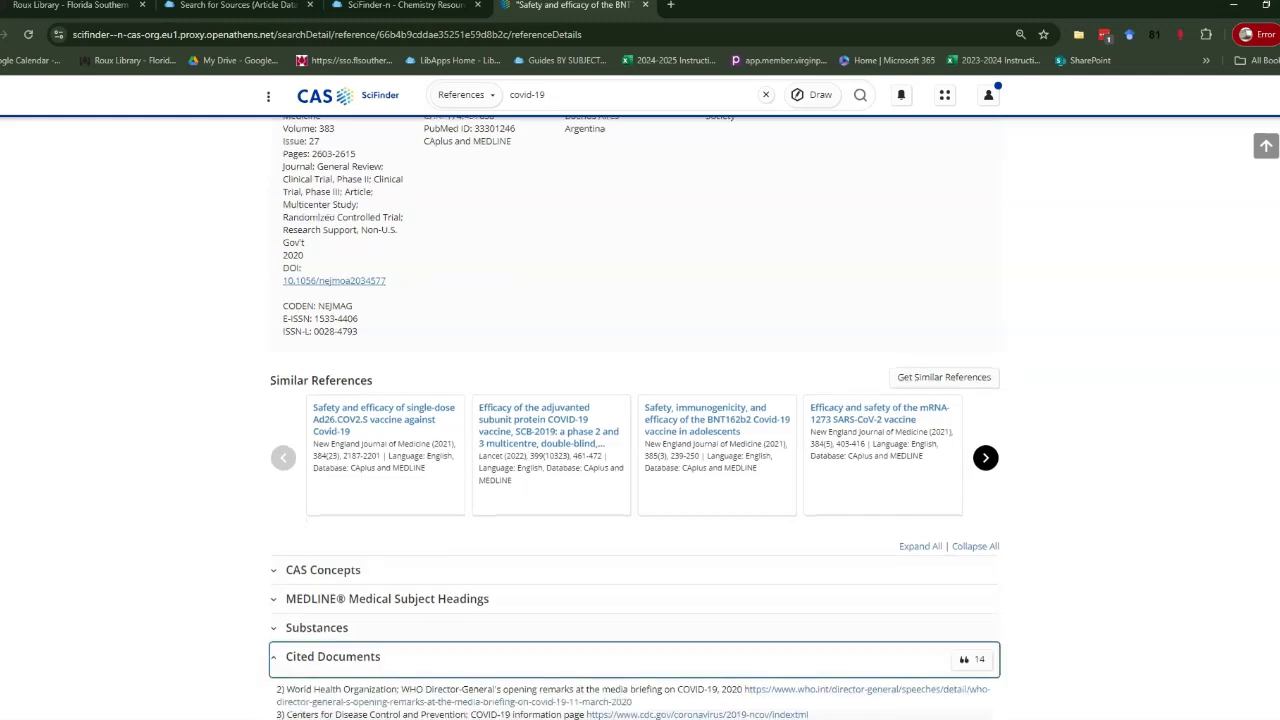
scroll(635, 418, "down", 2)
scroll(805, 540, "down", 1)
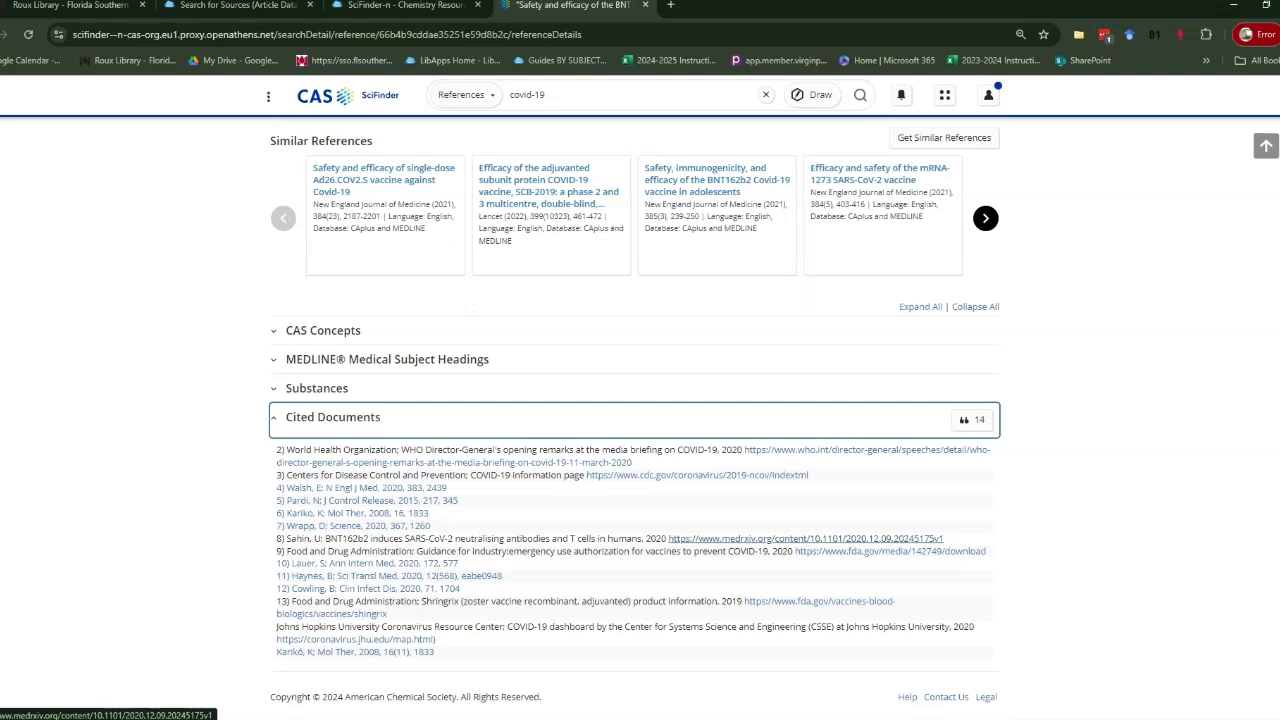
scroll(805, 538, "up", 1)
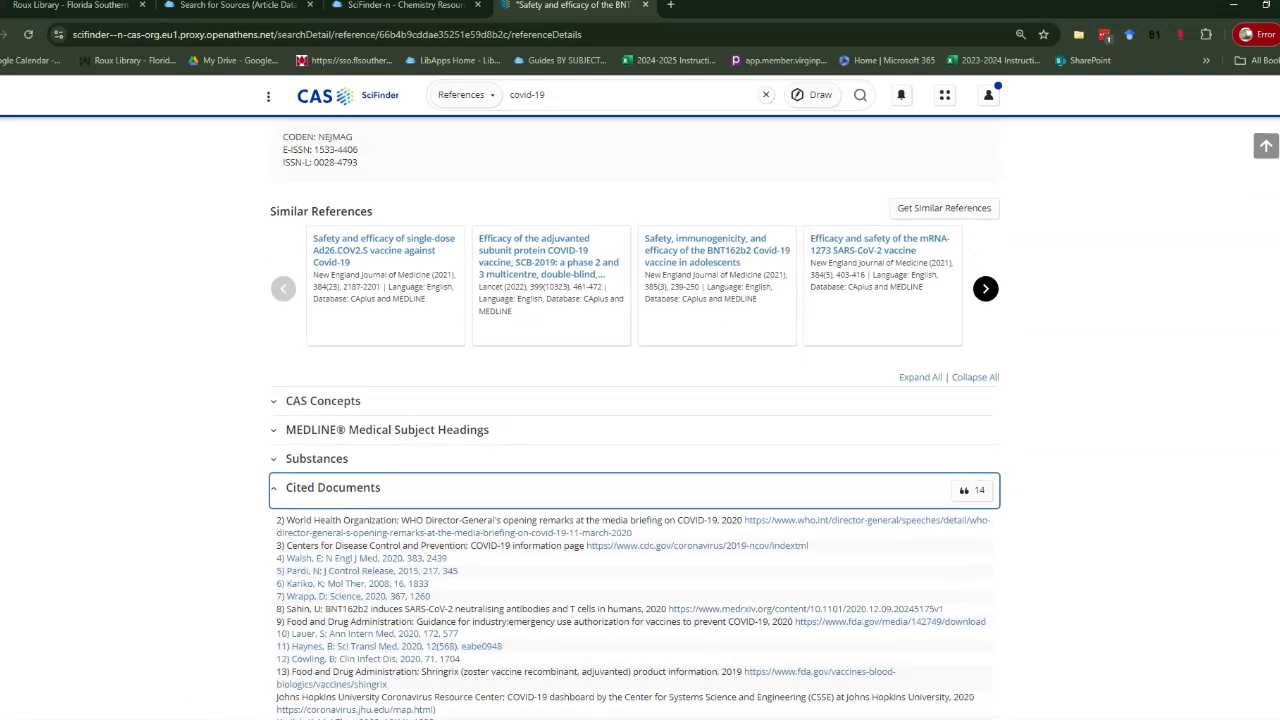
scroll(805, 538, "up", 7)
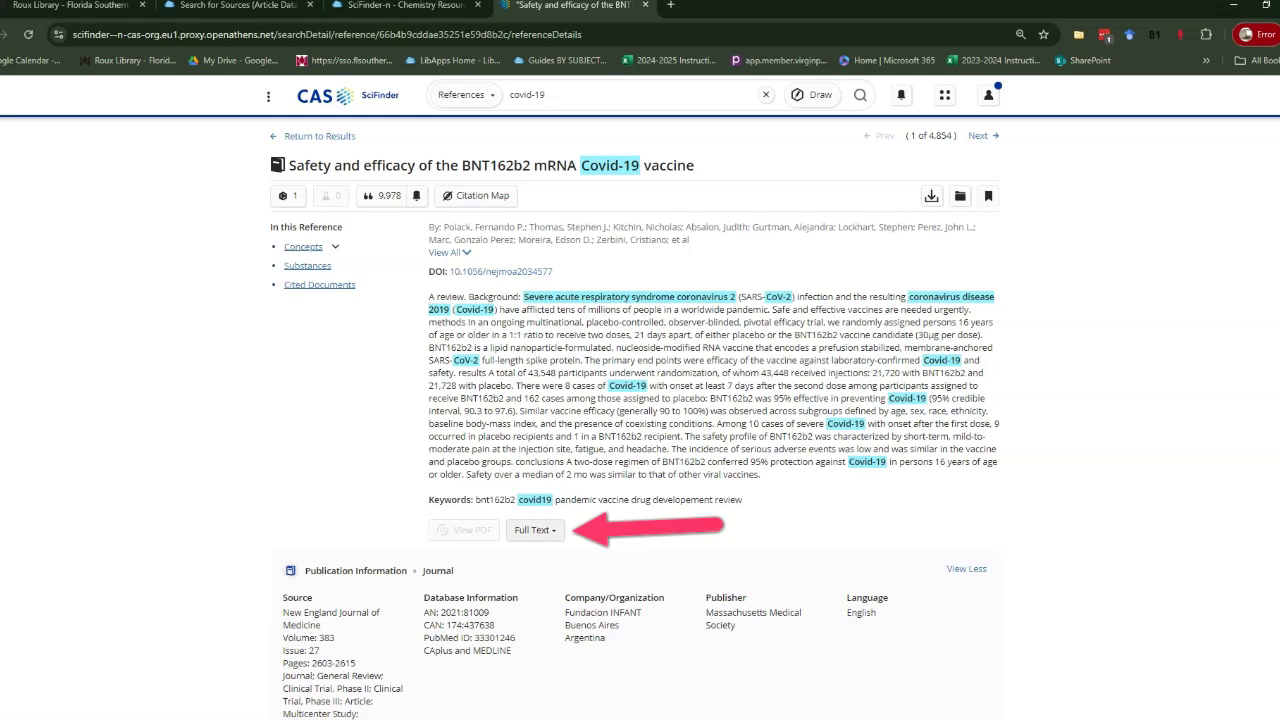
Open the article's full text in ProQuest via FSC, then return to the SciFinder record.
left_click(533, 530)
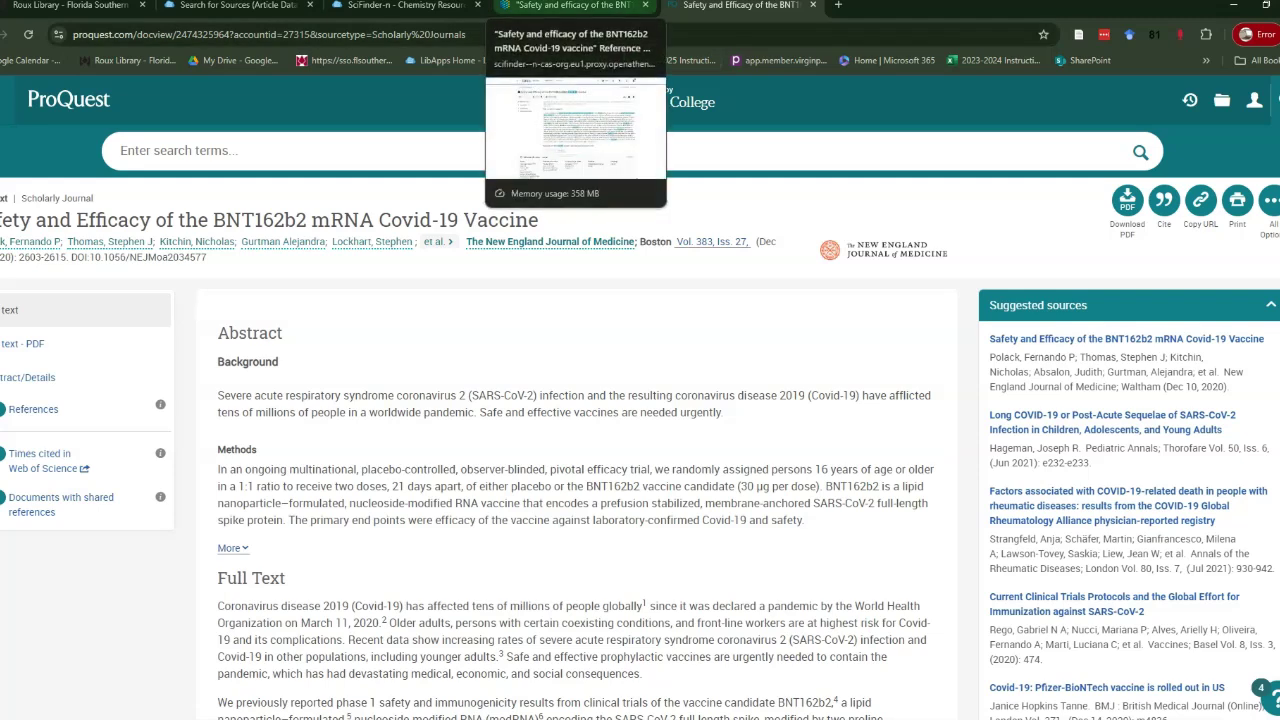
left_click(575, 5)
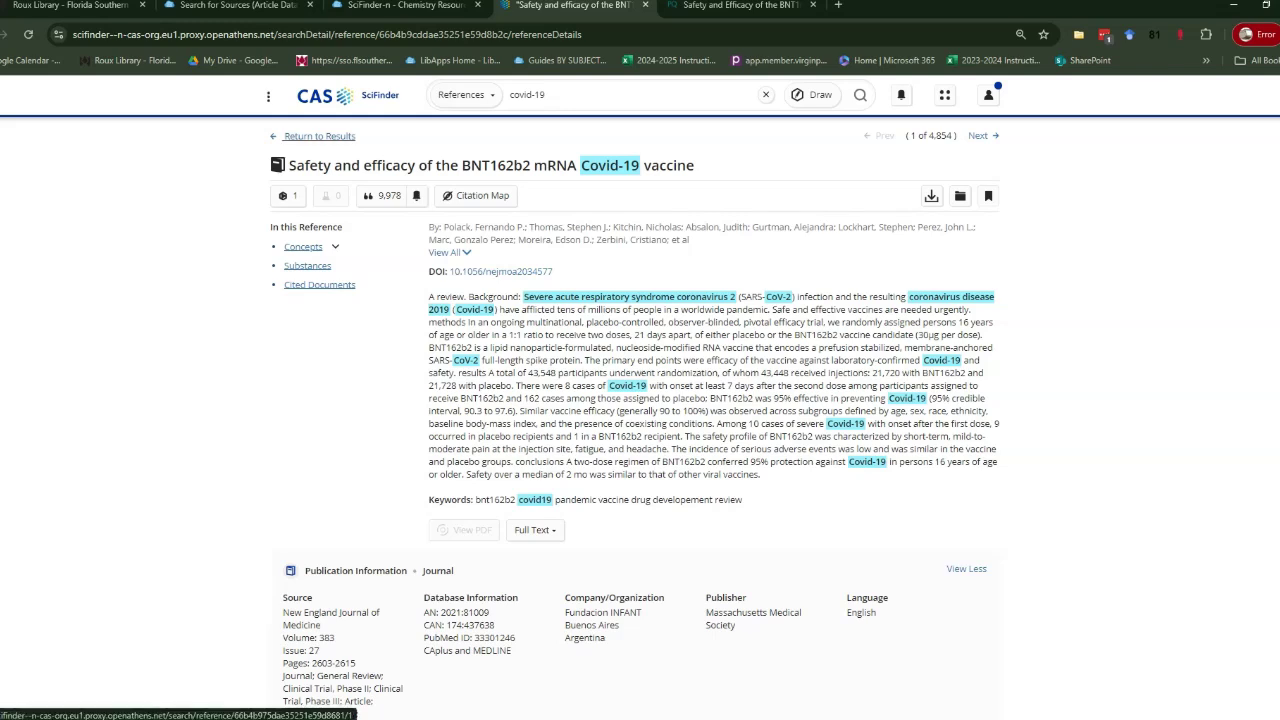
Return to the 4,854 filtered results and start Save and Alert for this search.
left_click(318, 136)
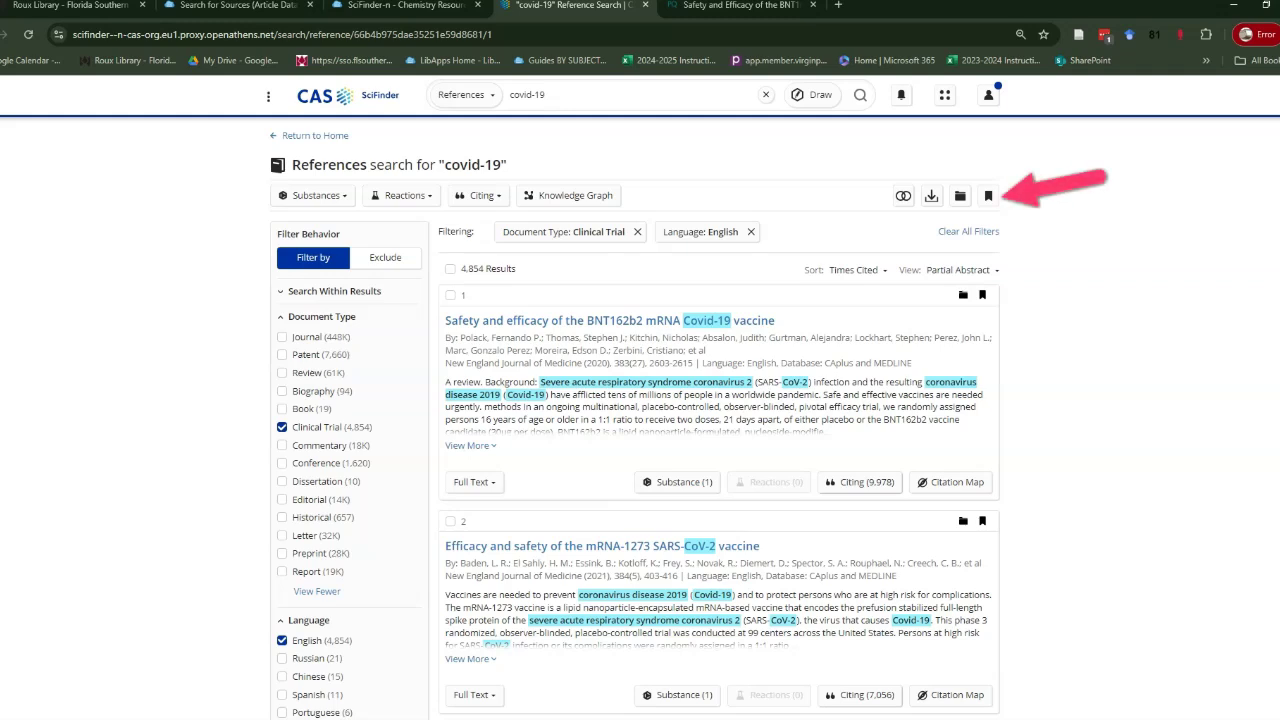
left_click(988, 195)
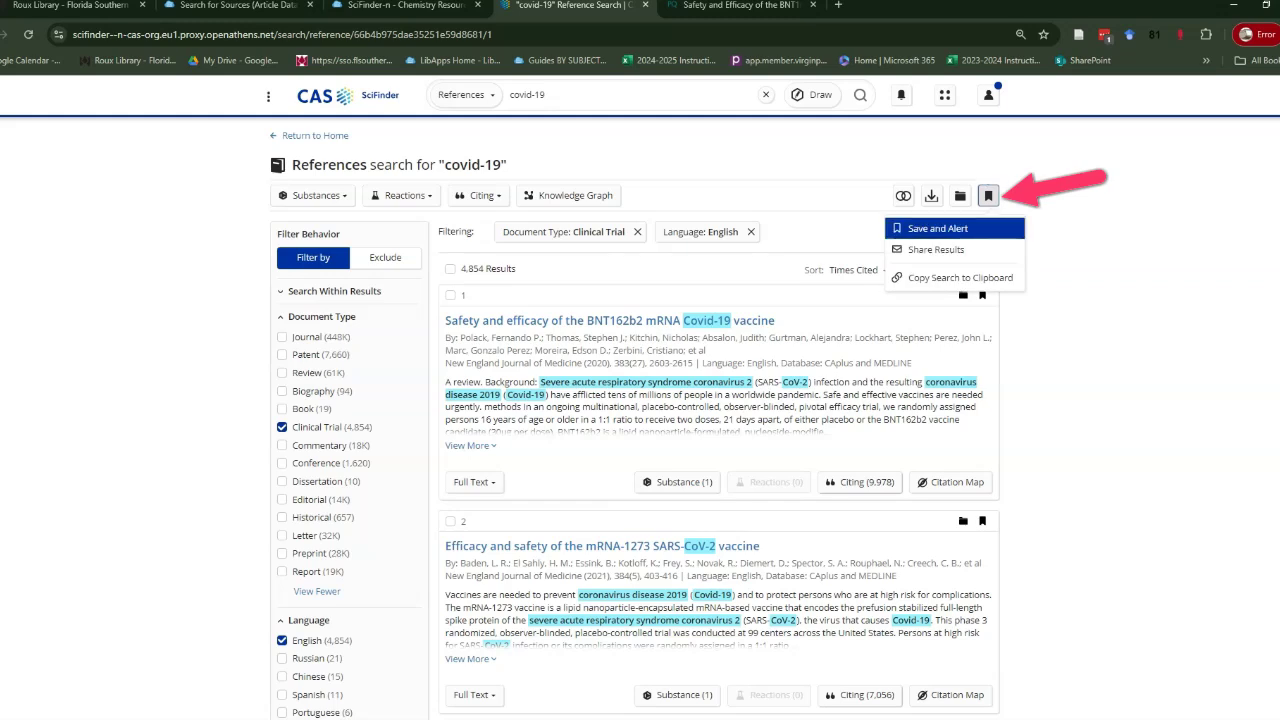
left_click(937, 228)
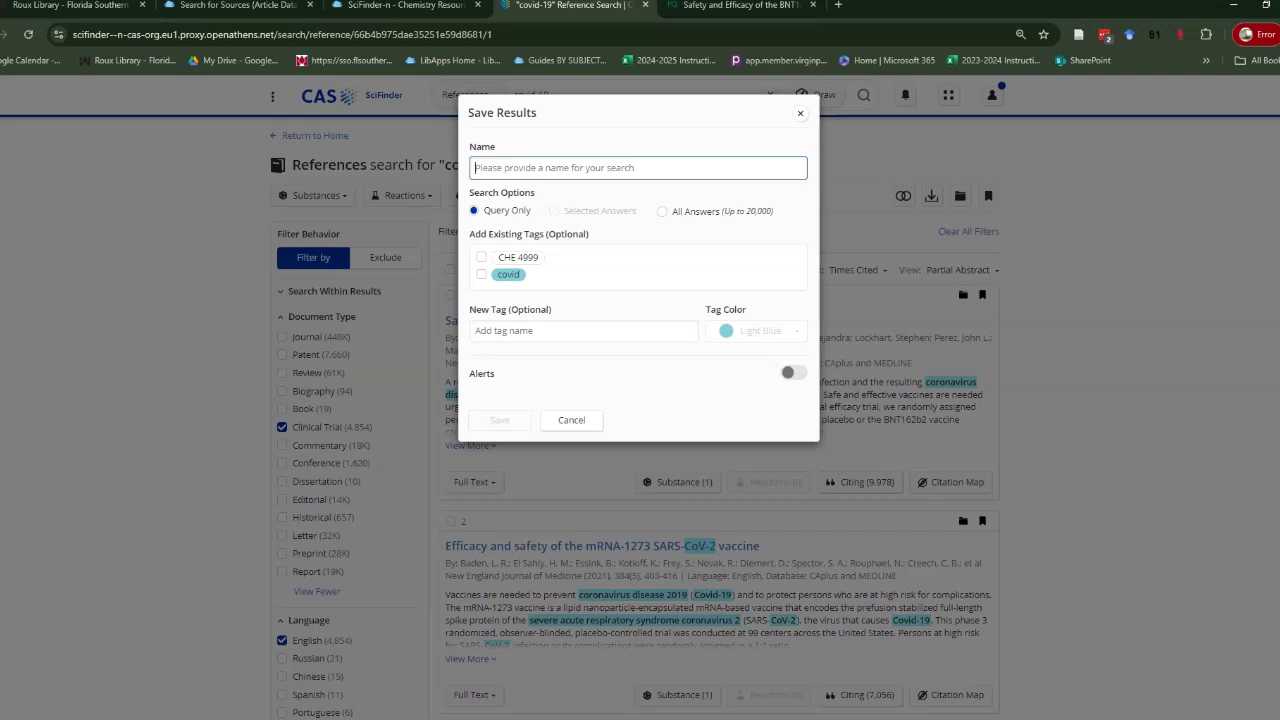
Turn on alerts for the saved search with Monthly frequency.
left_click(793, 372)
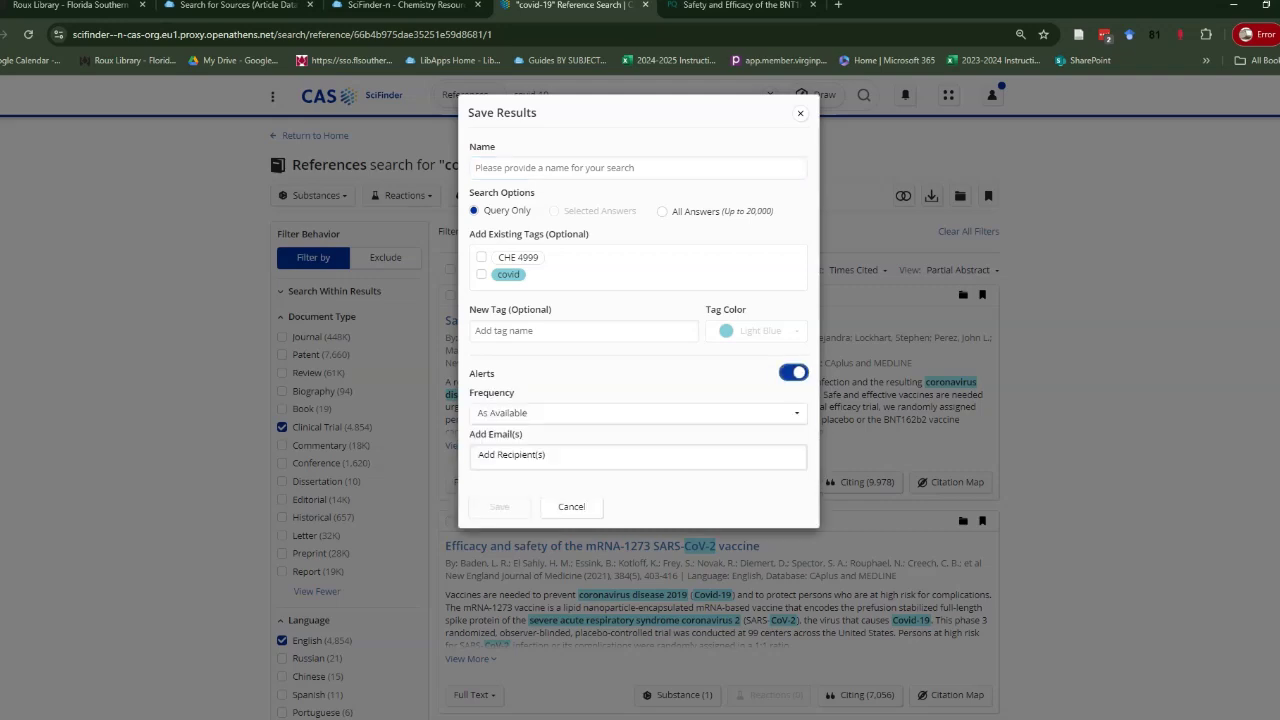
key("Tab")
key("space")
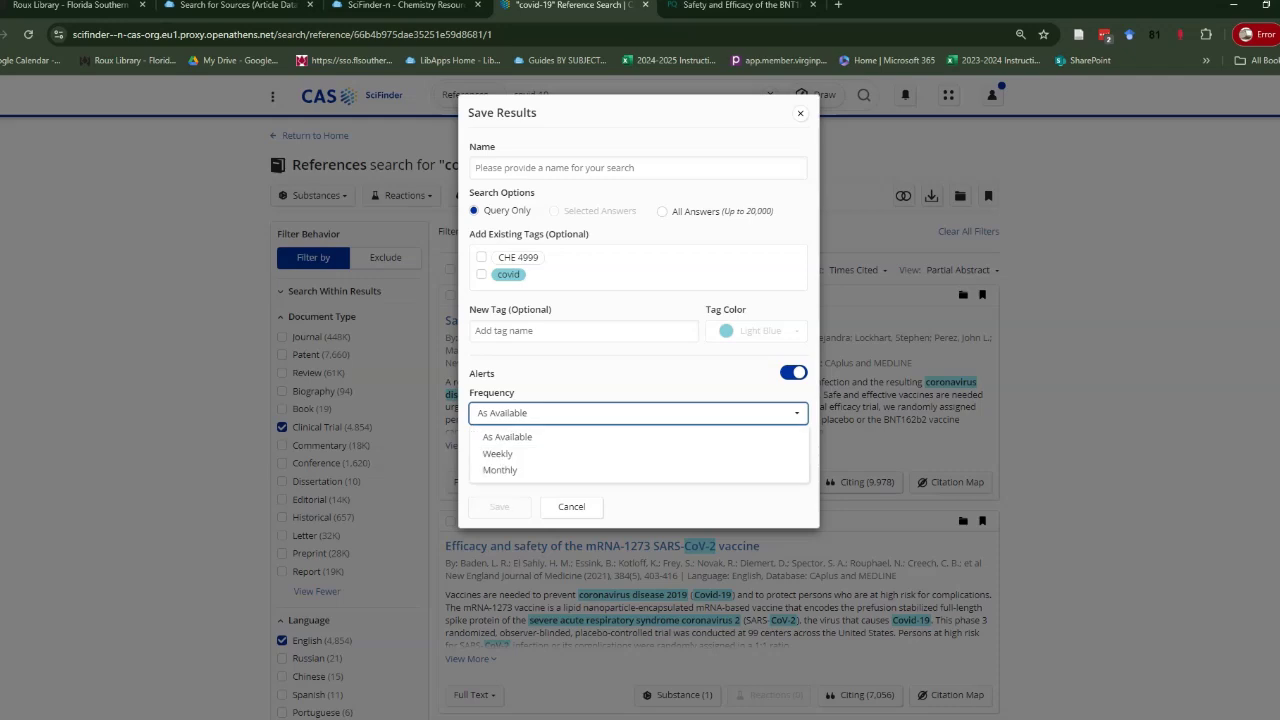
key("Down")
key("Down")
key("Down")
key("Return")
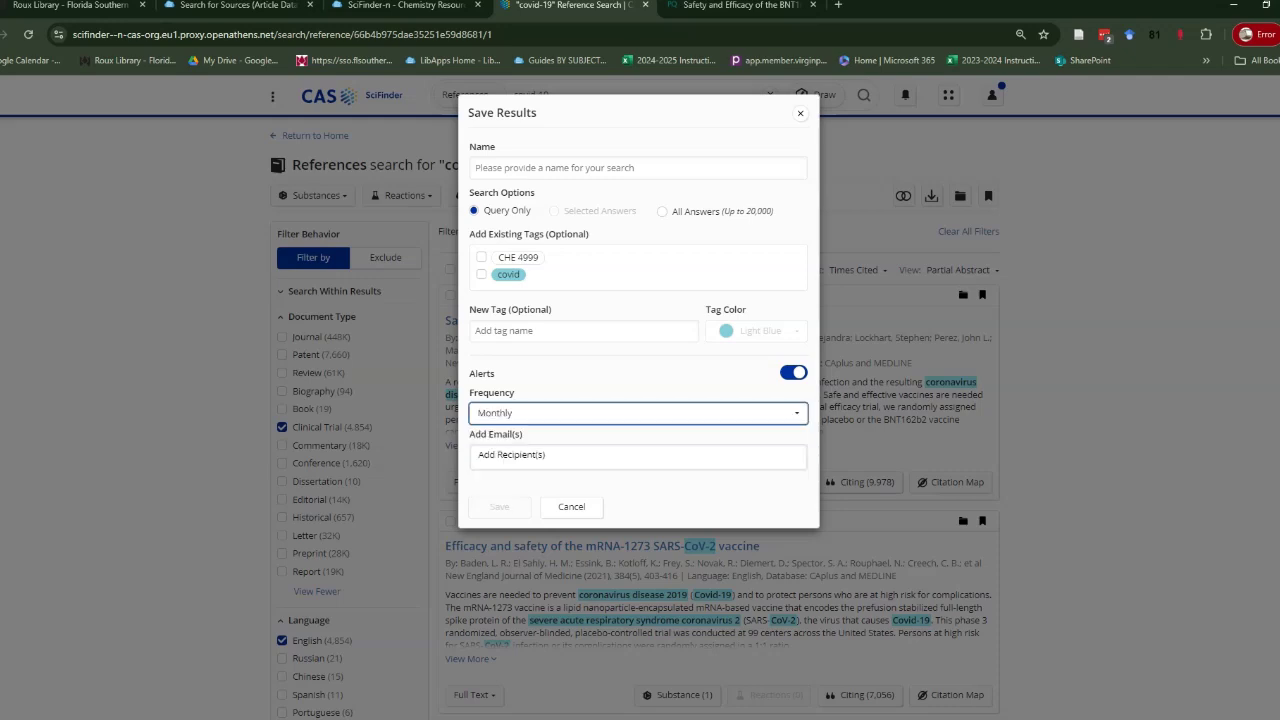
Add the recipient's e-mail address, name the search 'my search', and save it.
left_click(480, 455)
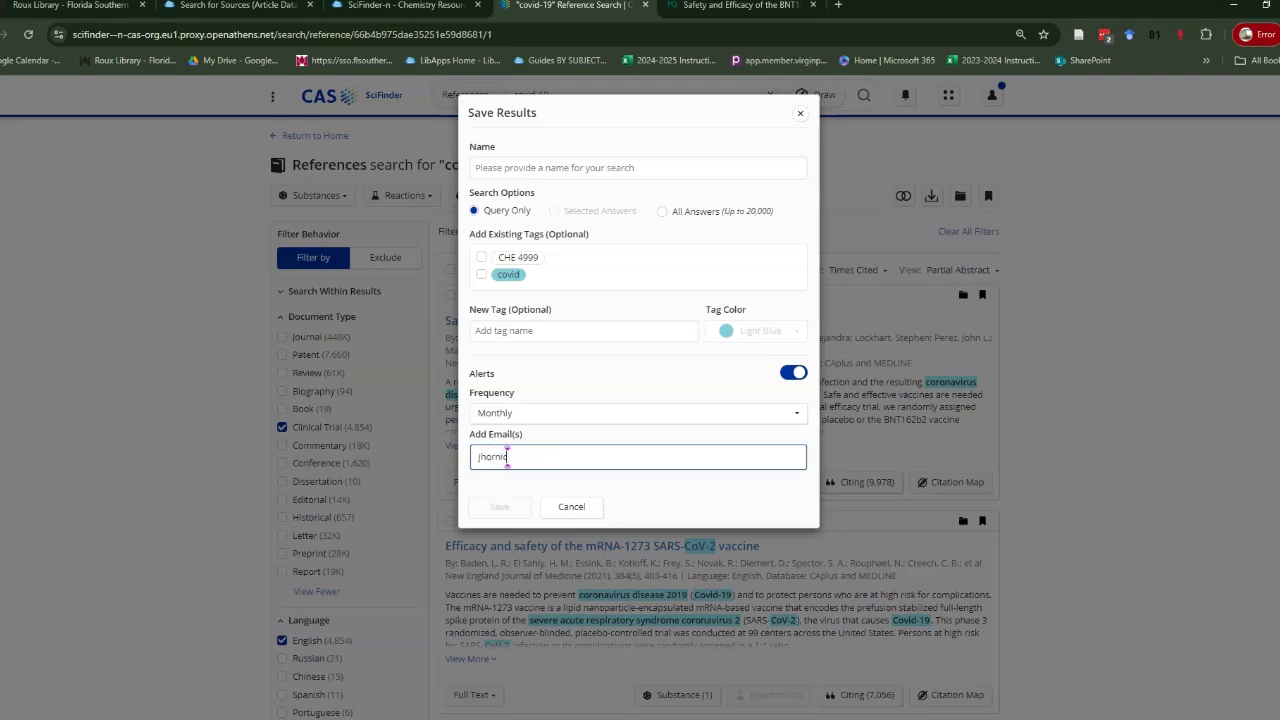
key("Return")
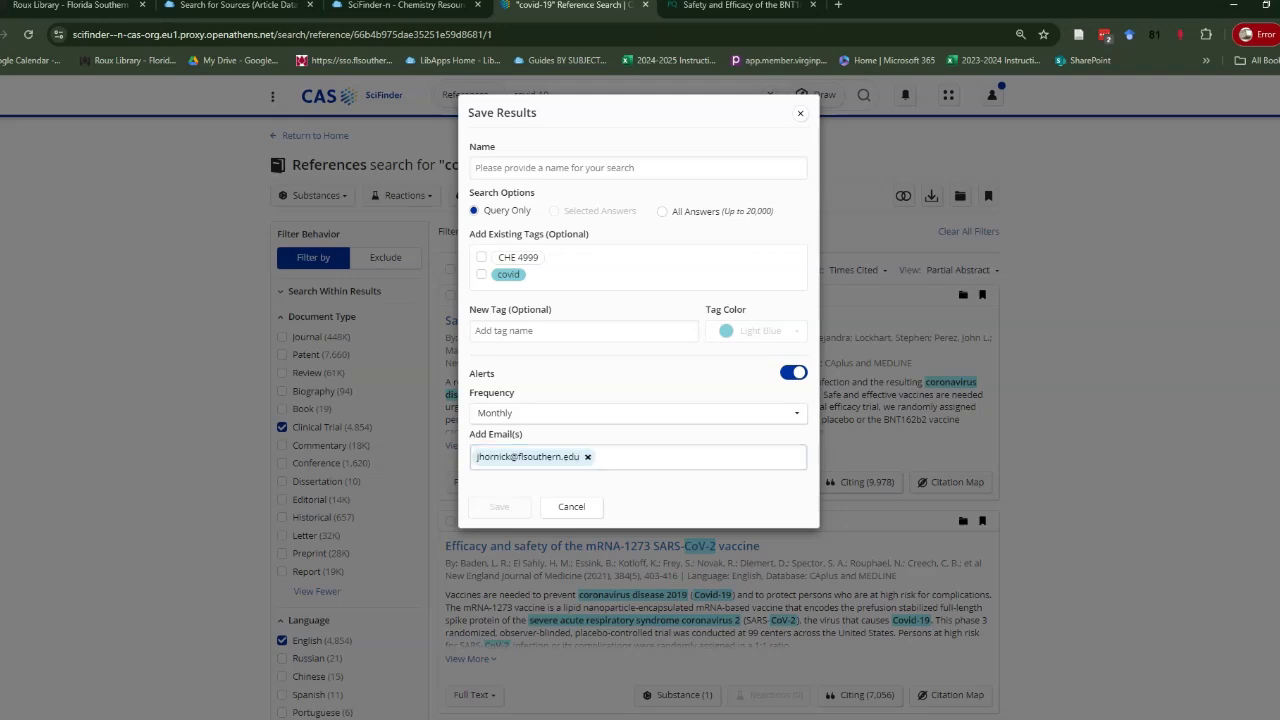
type("my search")
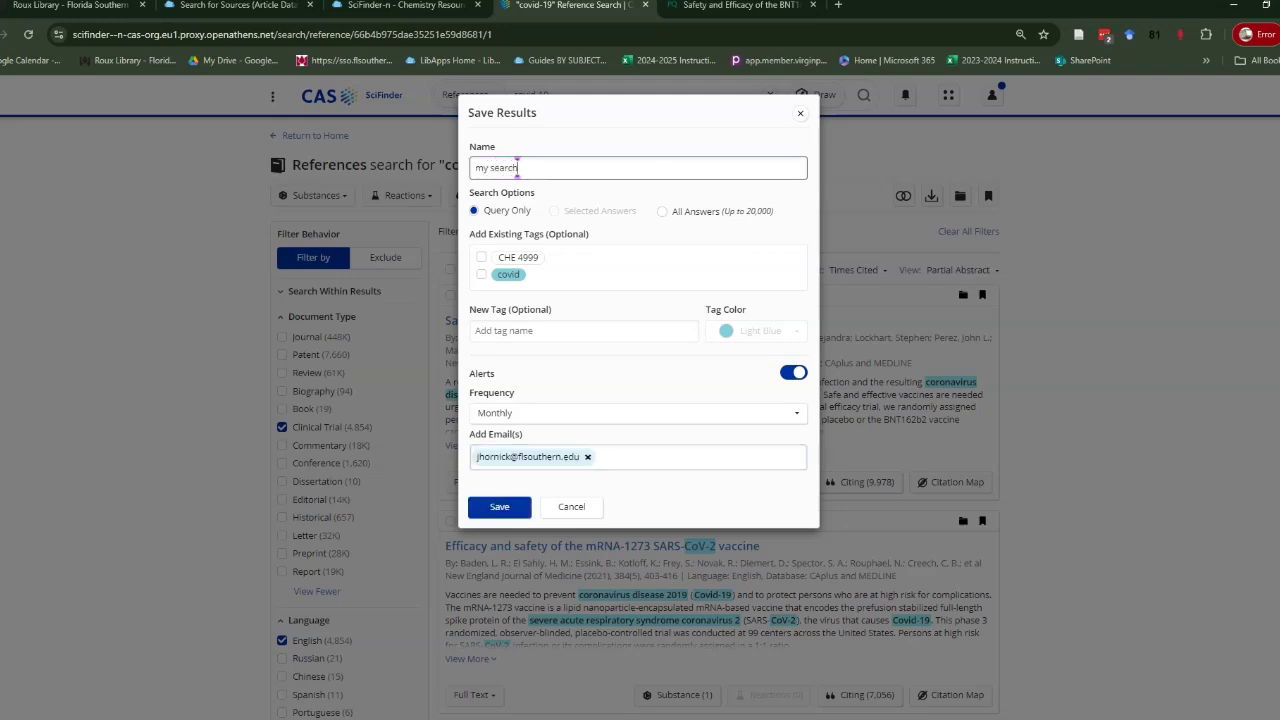
left_click(499, 506)
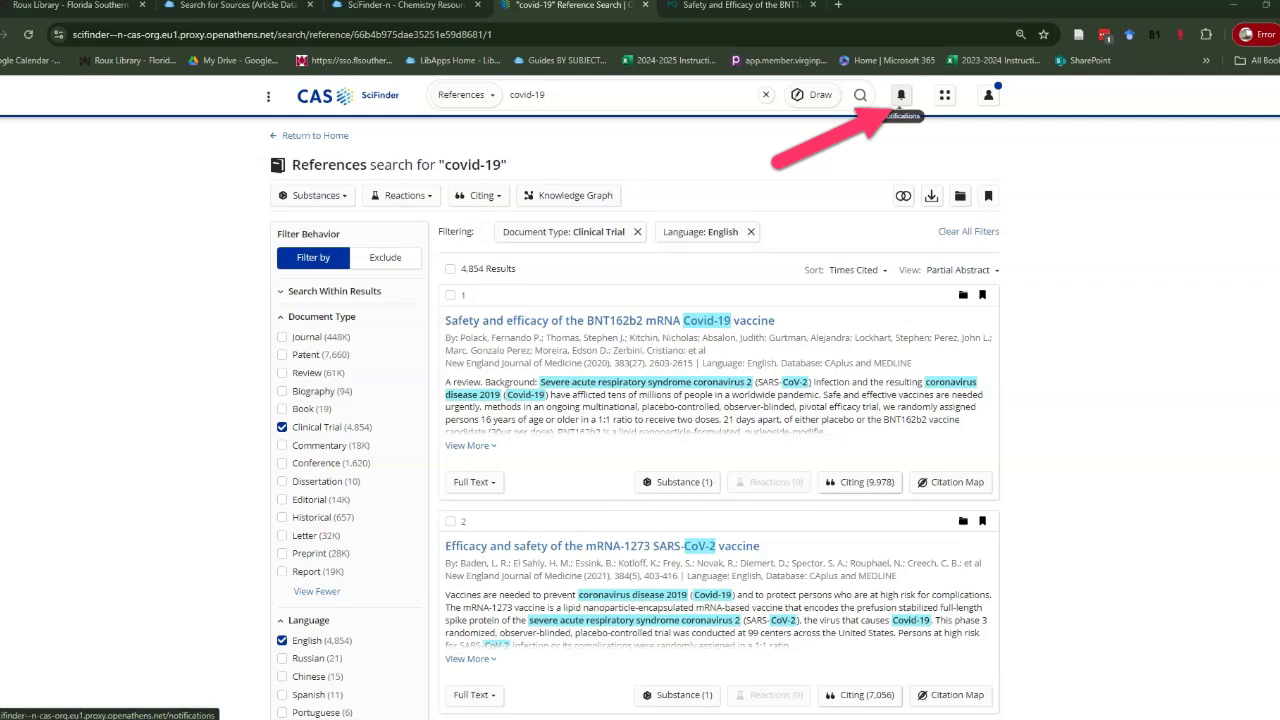
Open Your Saved Items, listing eight saved searches with 'my search' first.
left_click(901, 95)
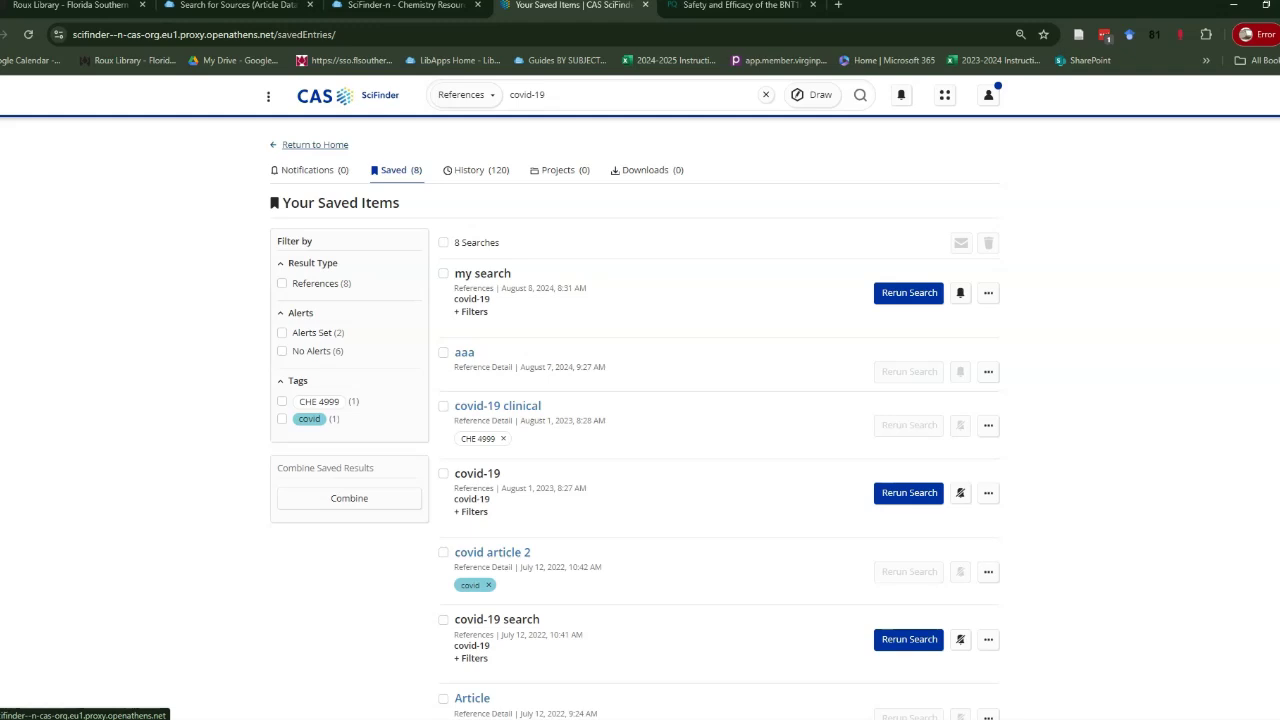
Save the BNT162b2 reference as a result named 'article' with the covid tag.
left_click(315, 144)
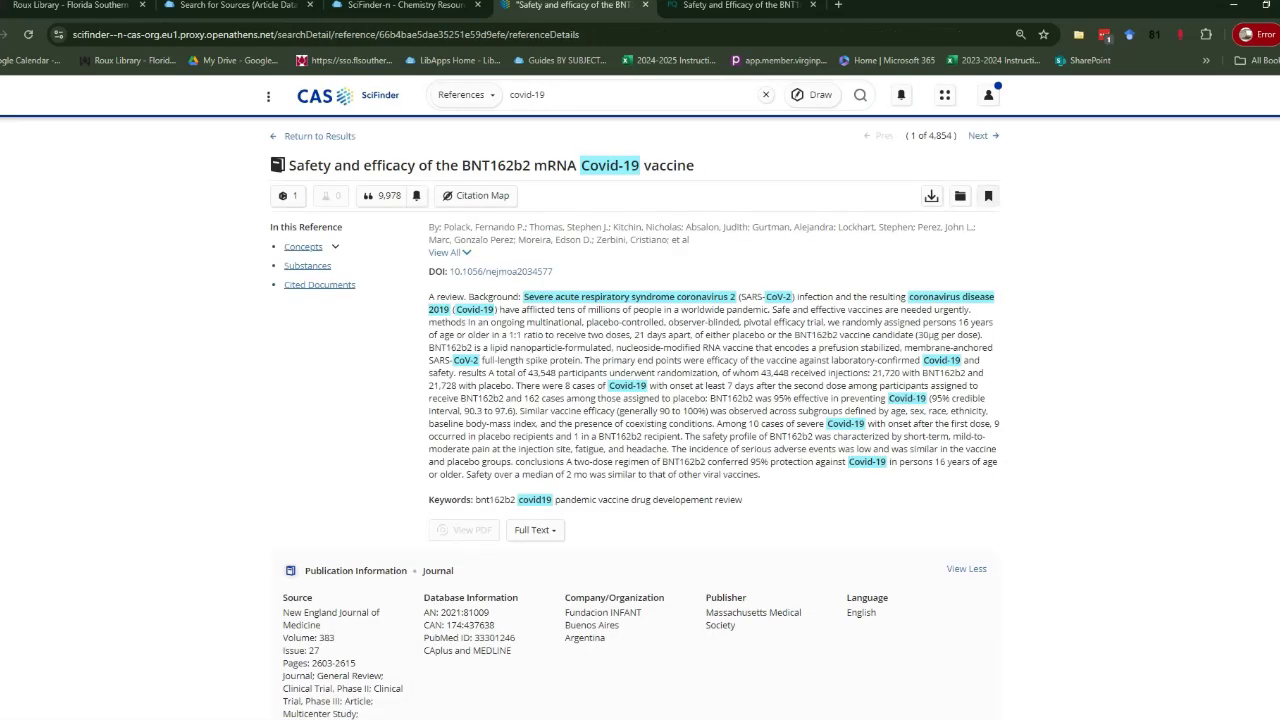
left_click(988, 196)
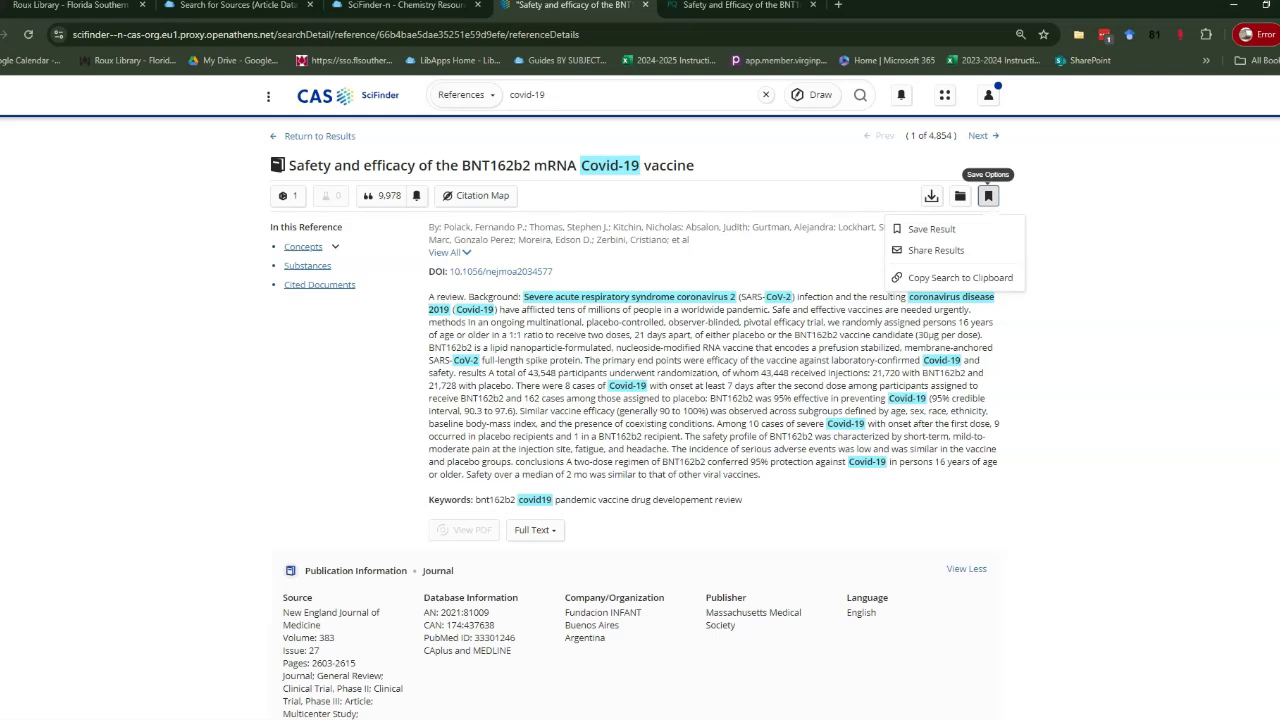
left_click(931, 229)
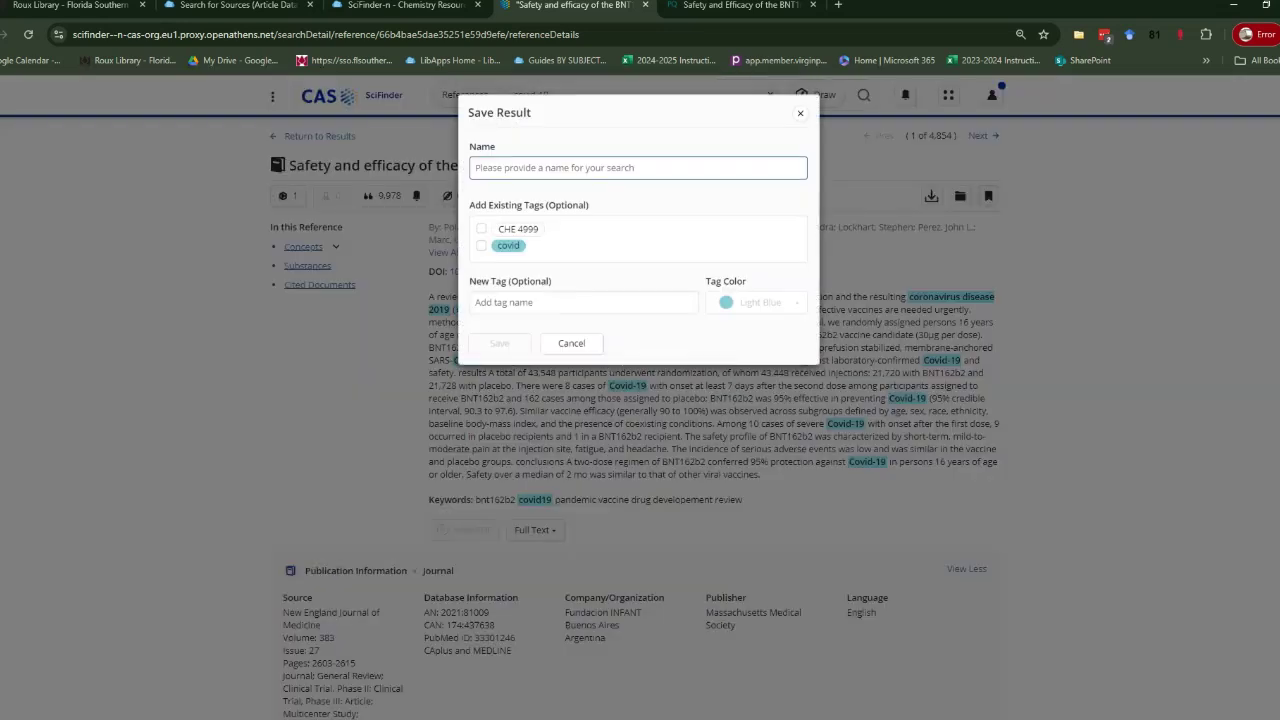
type("article")
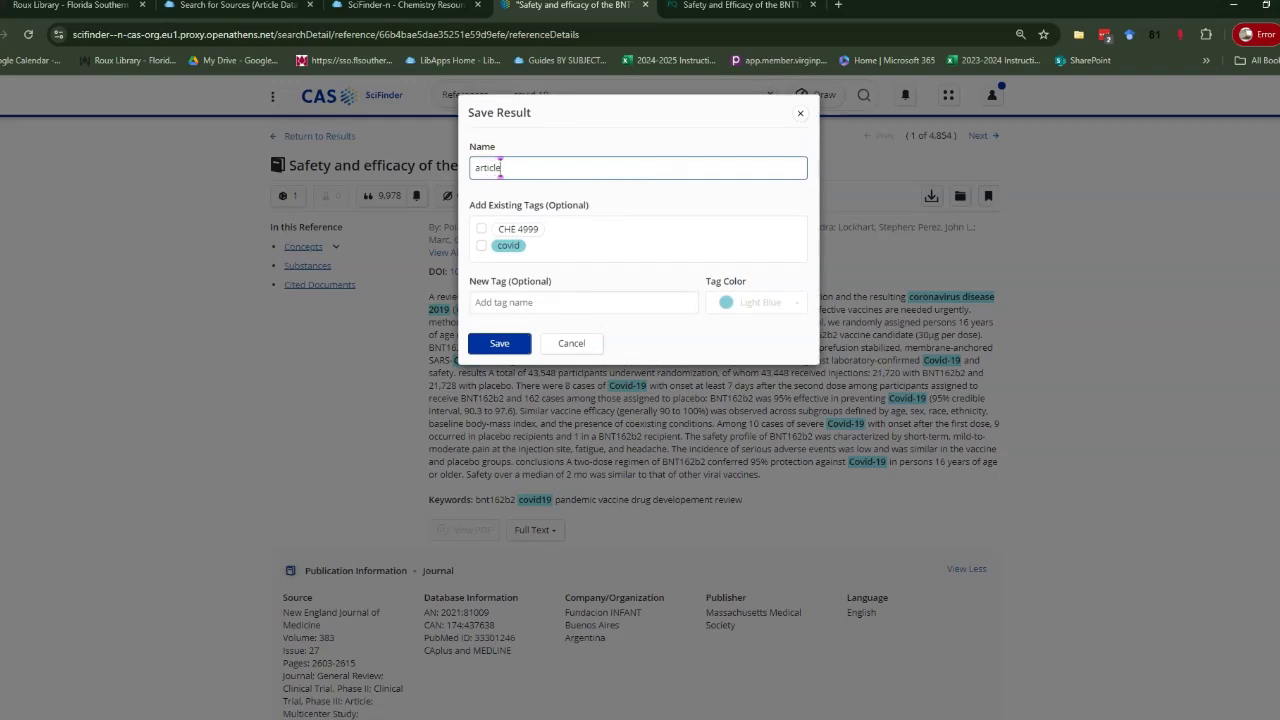
left_click(481, 245)
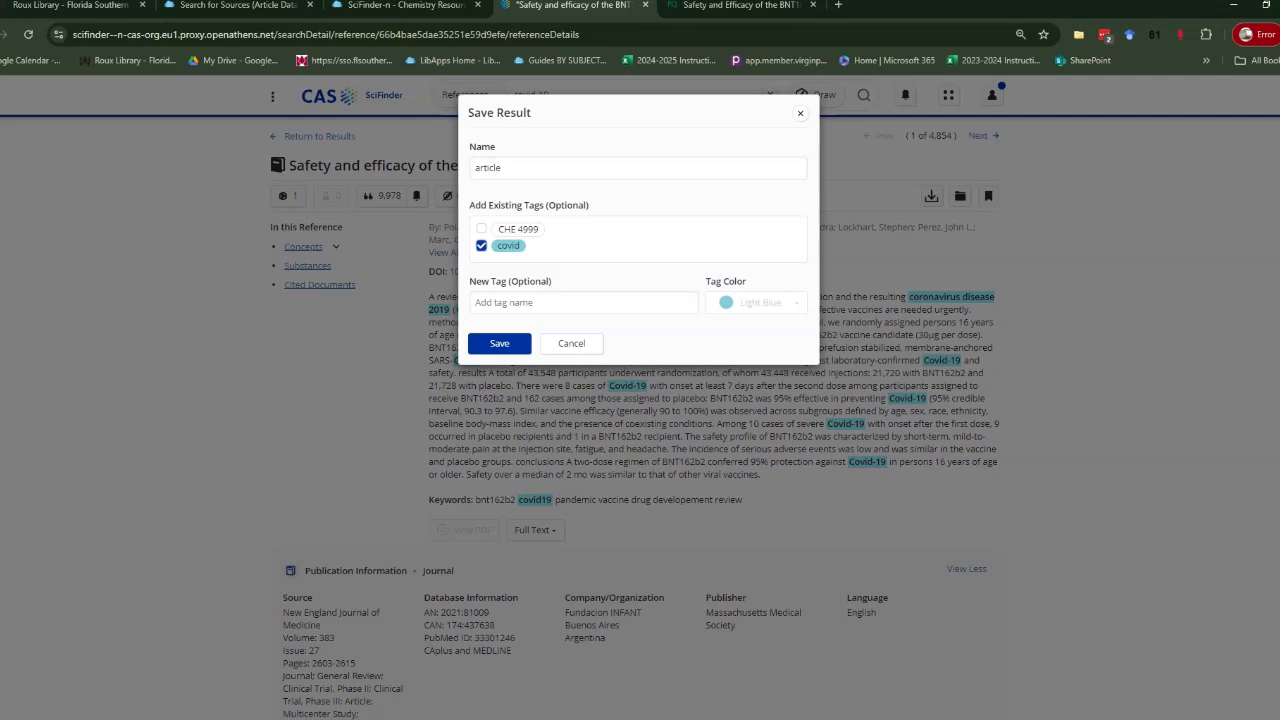
left_click(499, 343)
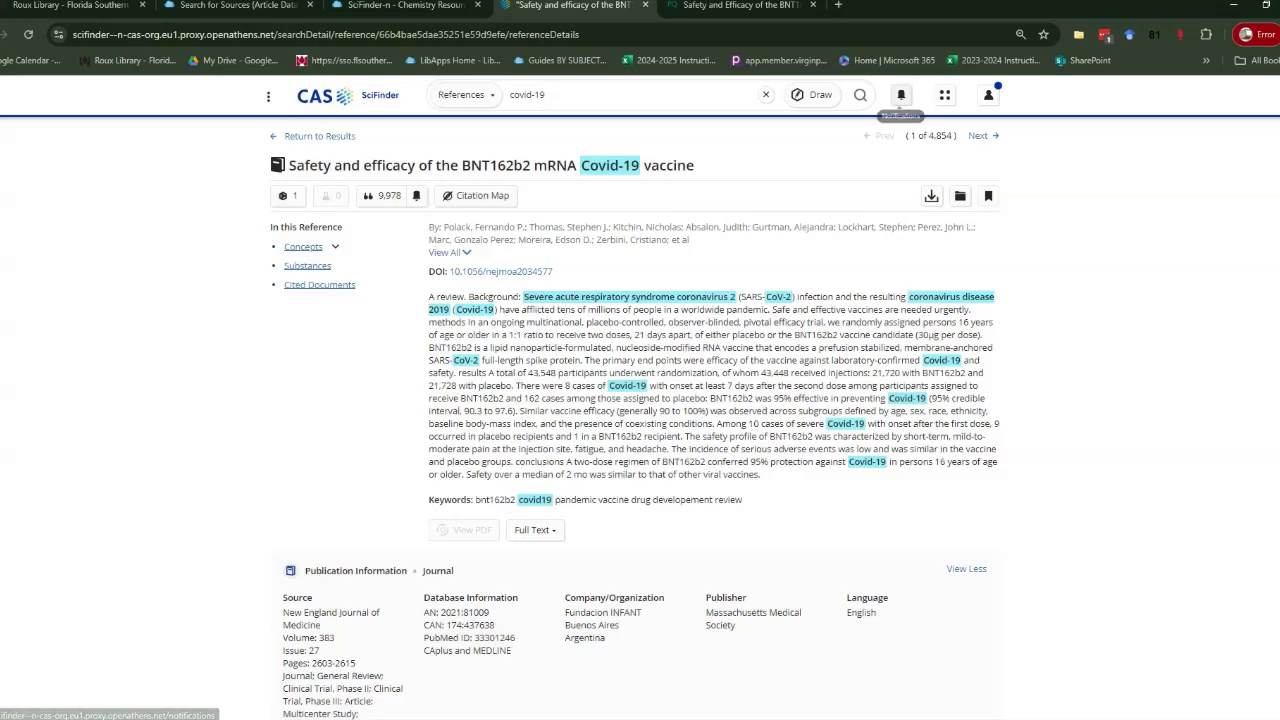
Download the 4,854 filtered covid-19 results as a PDF file named 'search'.
left_click(901, 94)
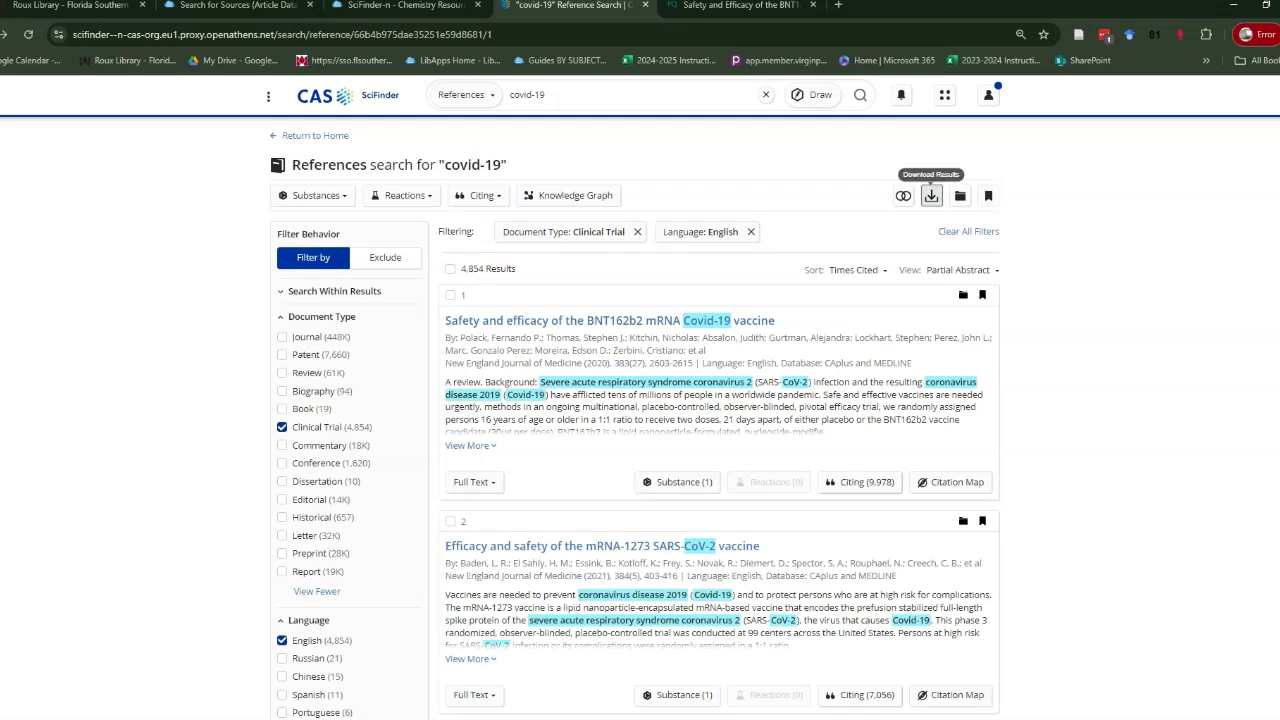
left_click(931, 196)
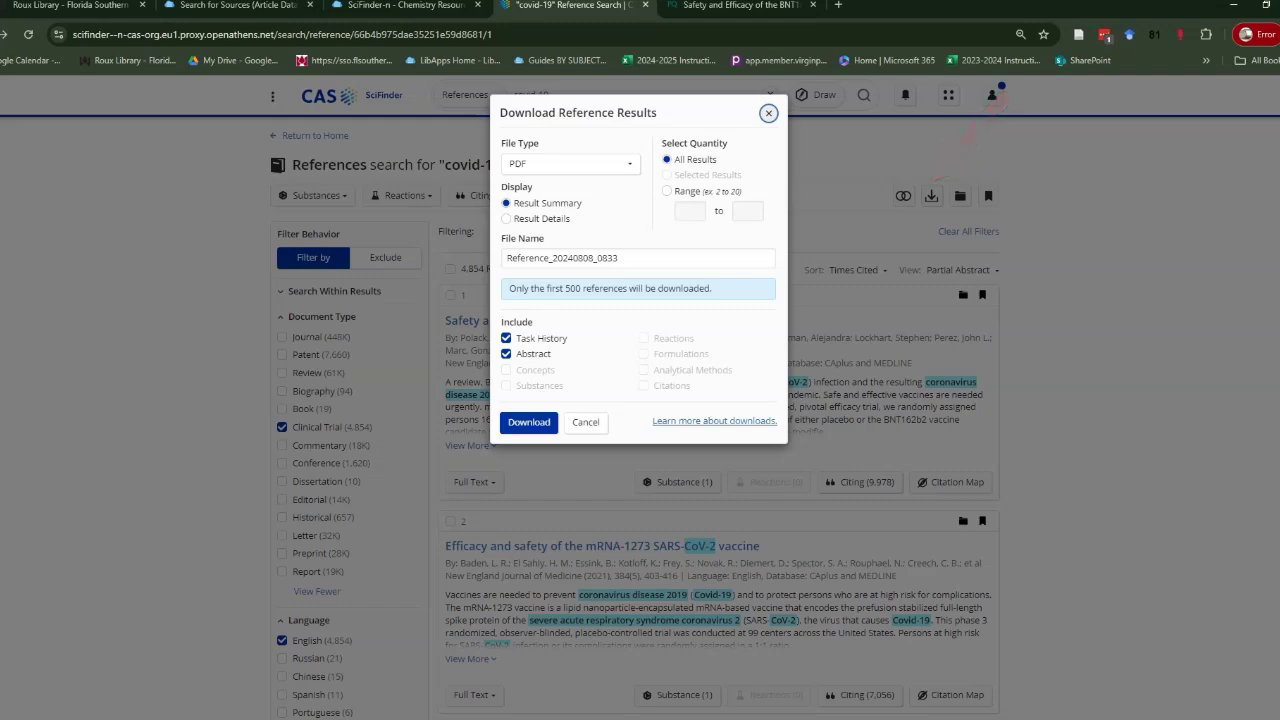
left_click(637, 258)
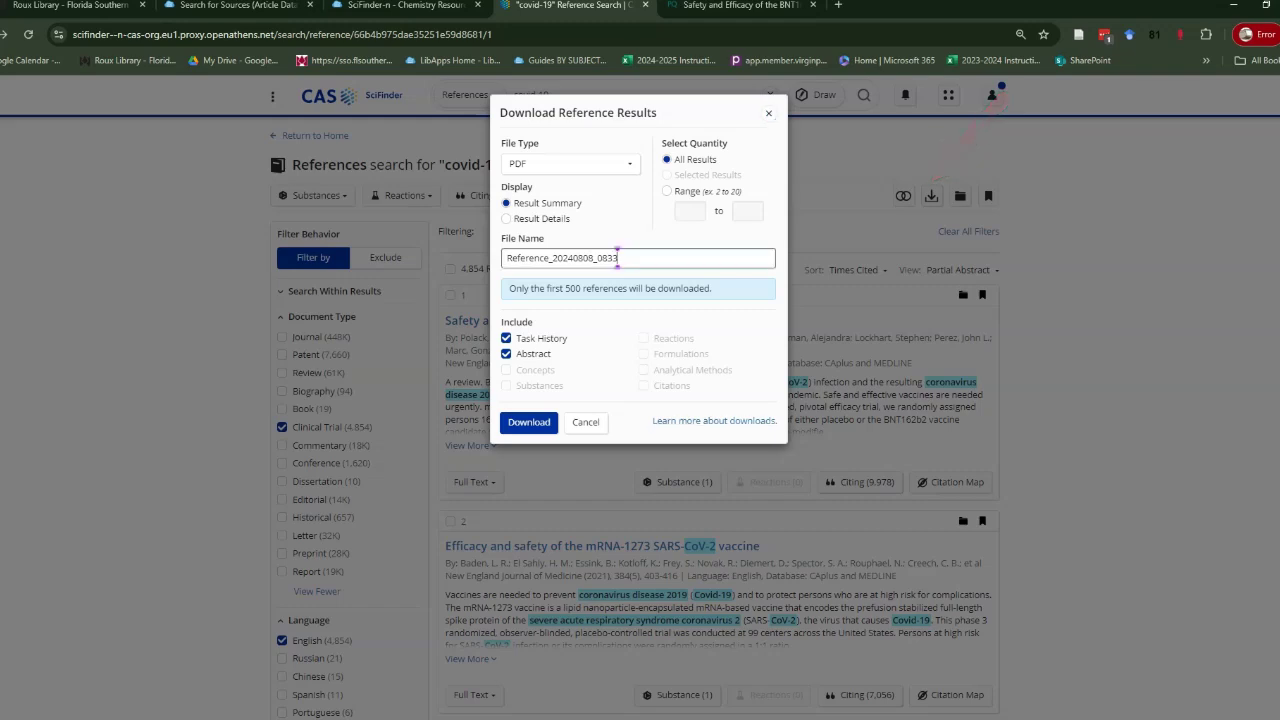
key("ctrl+a")
type("search")
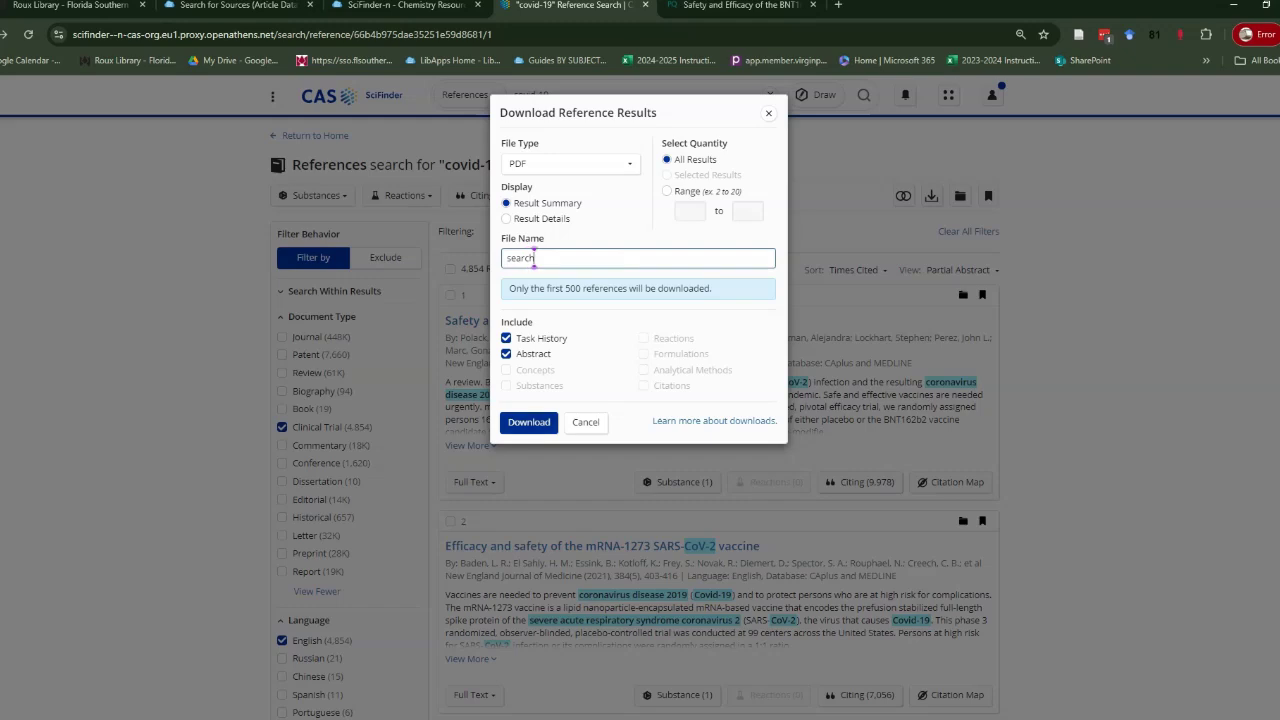
left_click(529, 422)
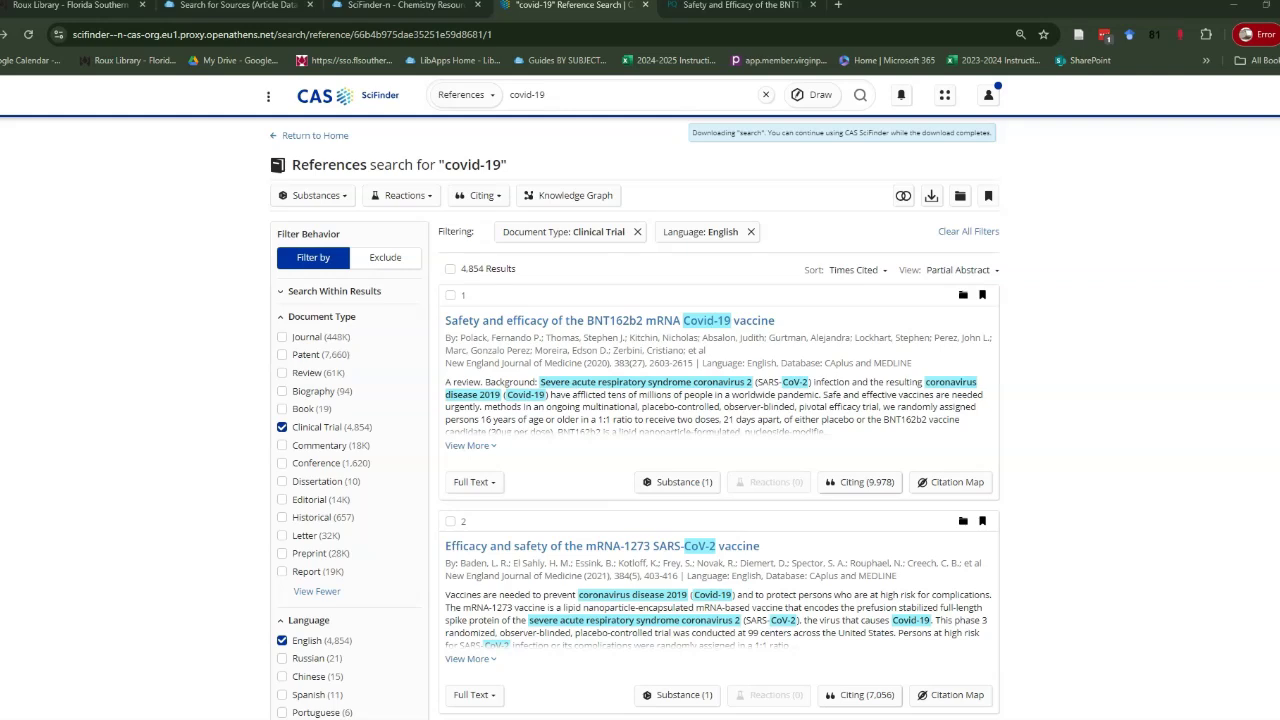
Share the covid-19 results by entering the recipient's e-mail address in Share Results and saving.
left_click(988, 195)
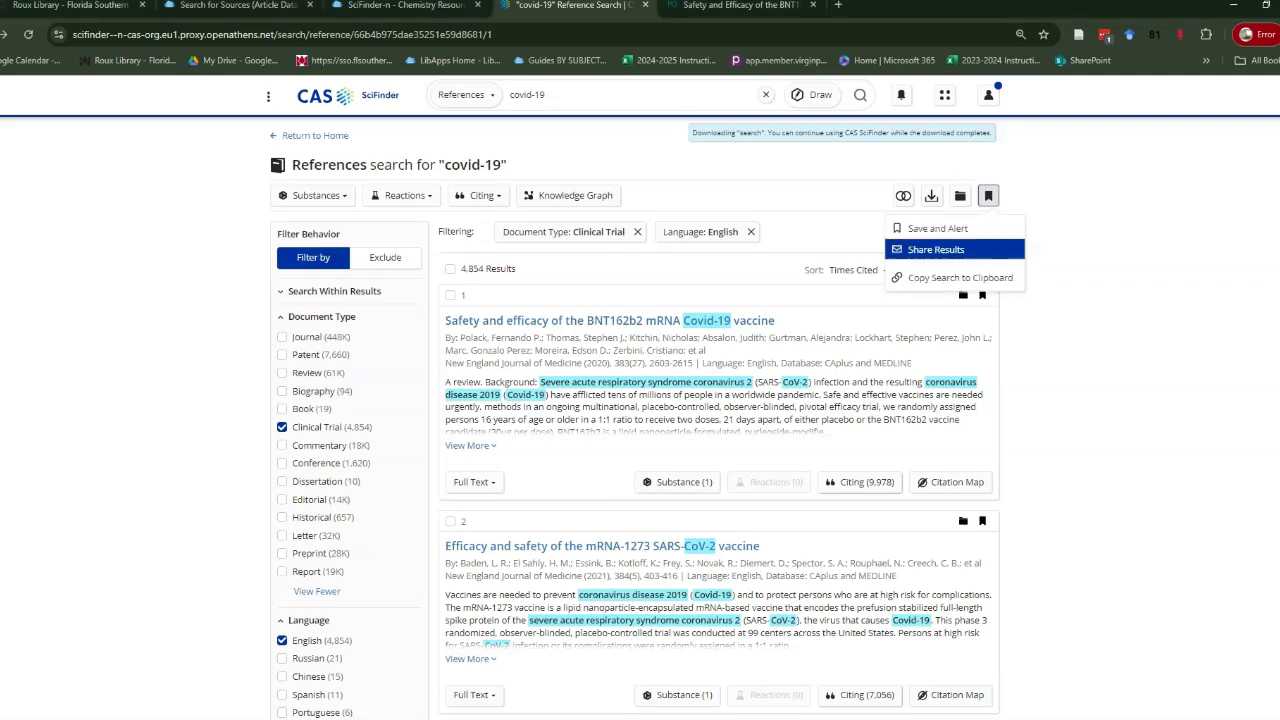
left_click(936, 249)
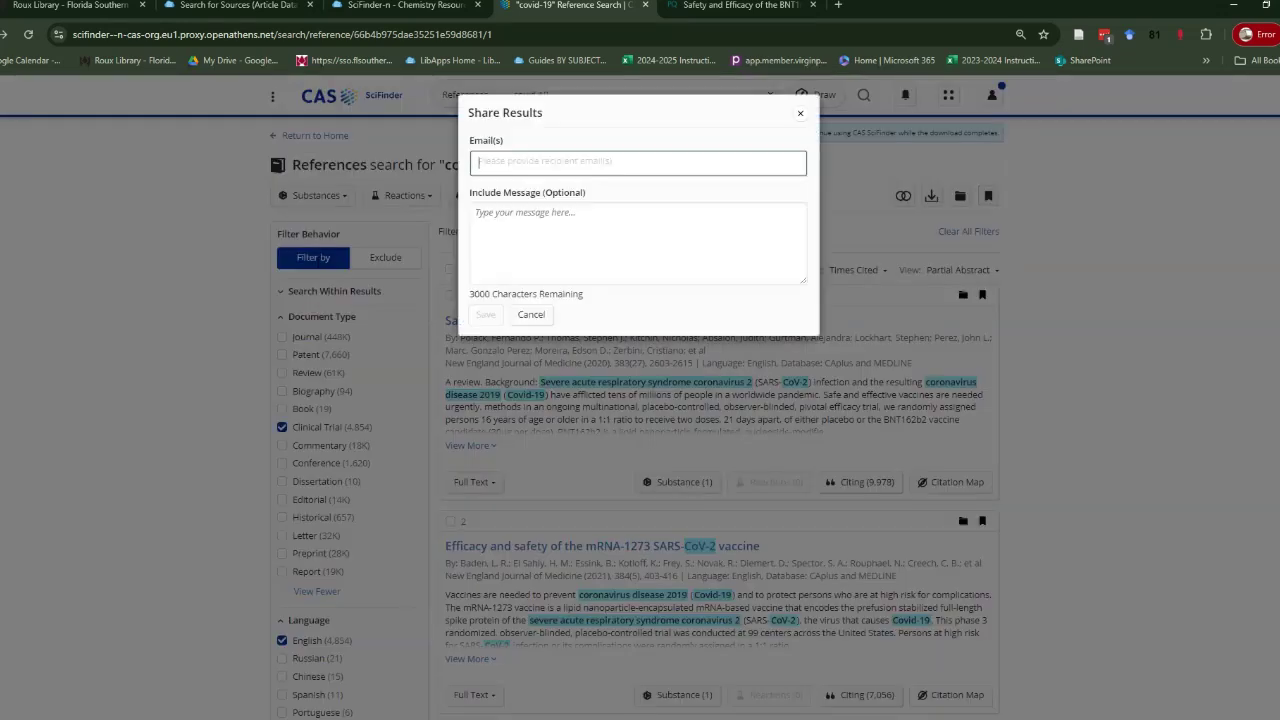
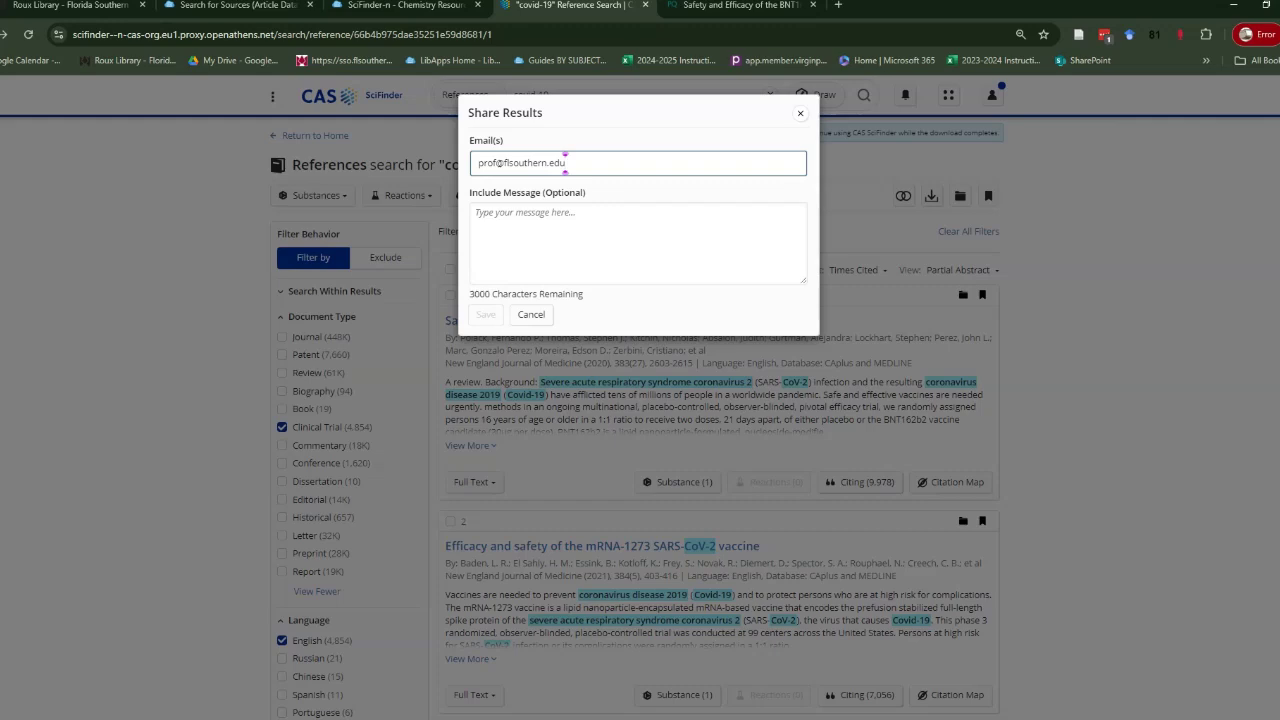
key("Return")
left_click(485, 314)
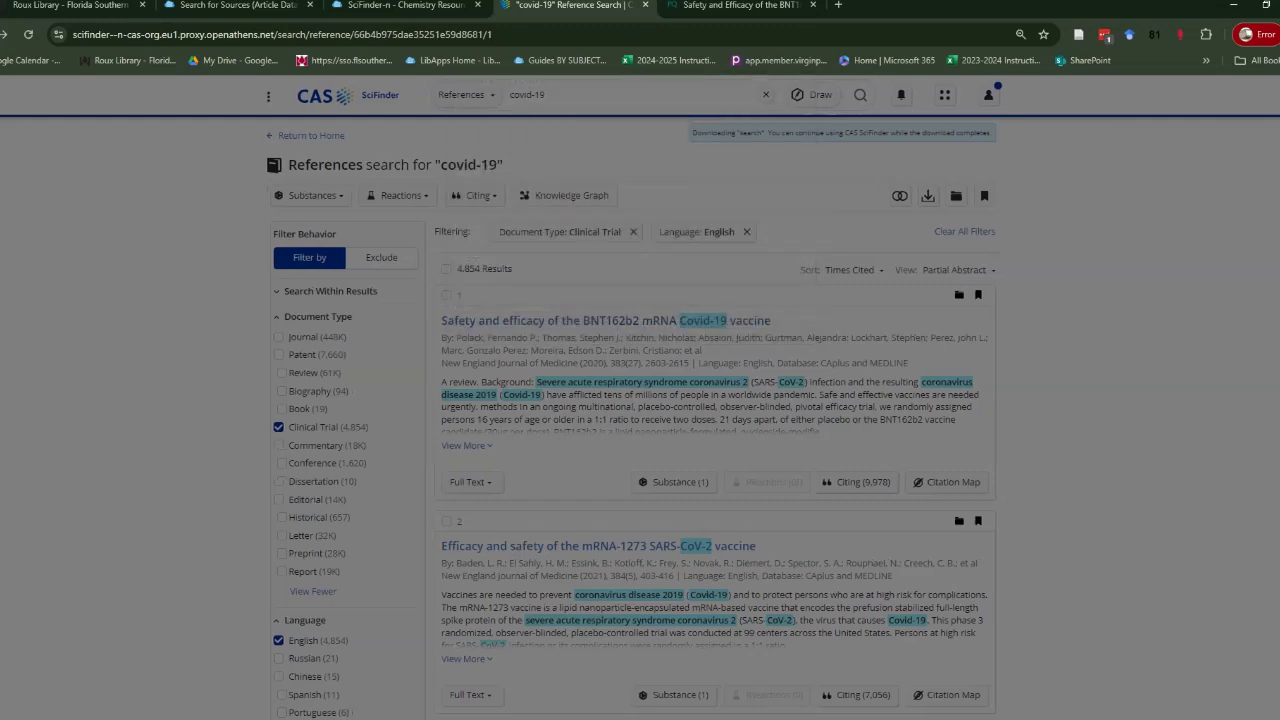
Leave the results list and go back to the SciFinder References home page.
left_click(315, 135)
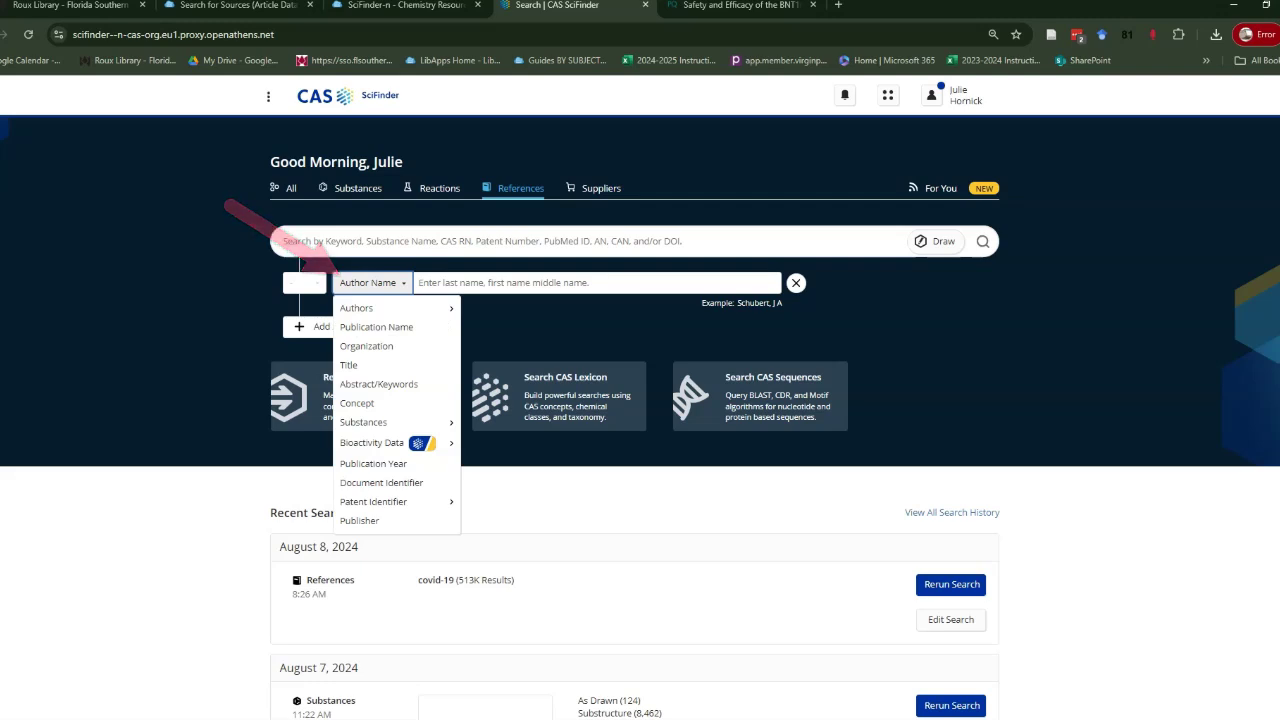
Dismiss the list of search field types with Escape.
key("Escape")
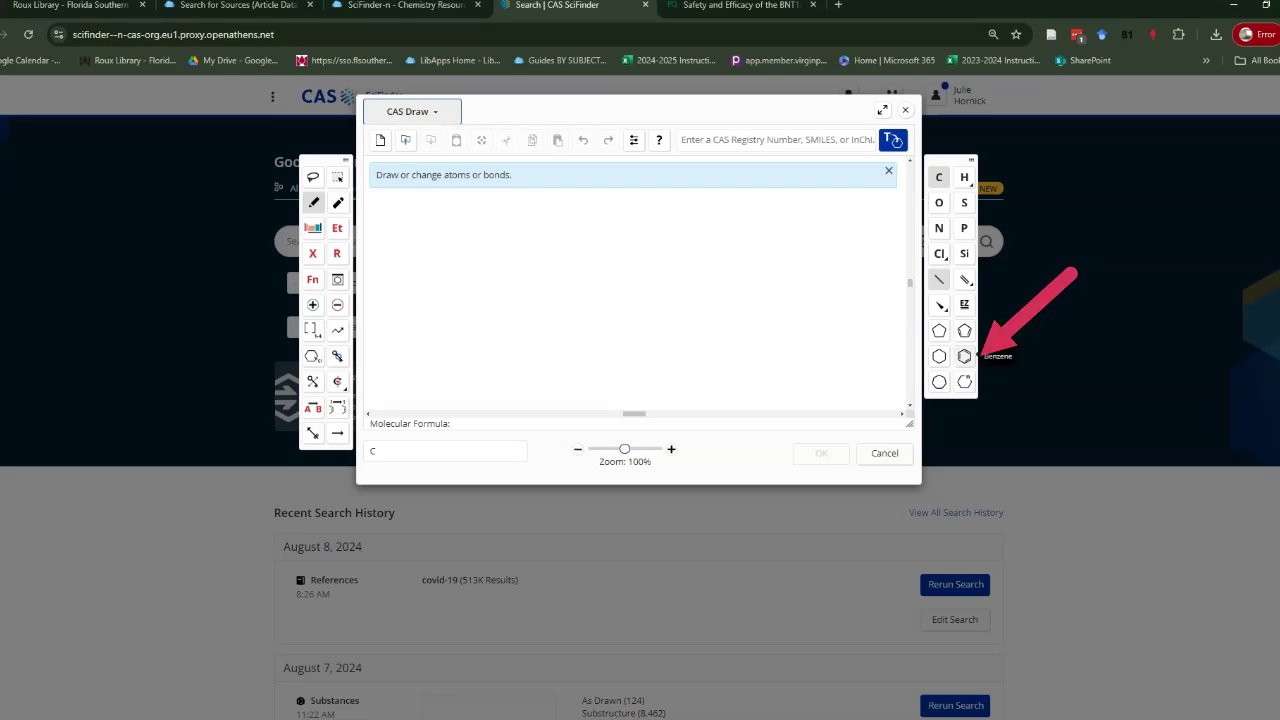
Place a benzene ring template on the canvas and adjust its bond orders with the Pencil tool.
left_click(964, 356)
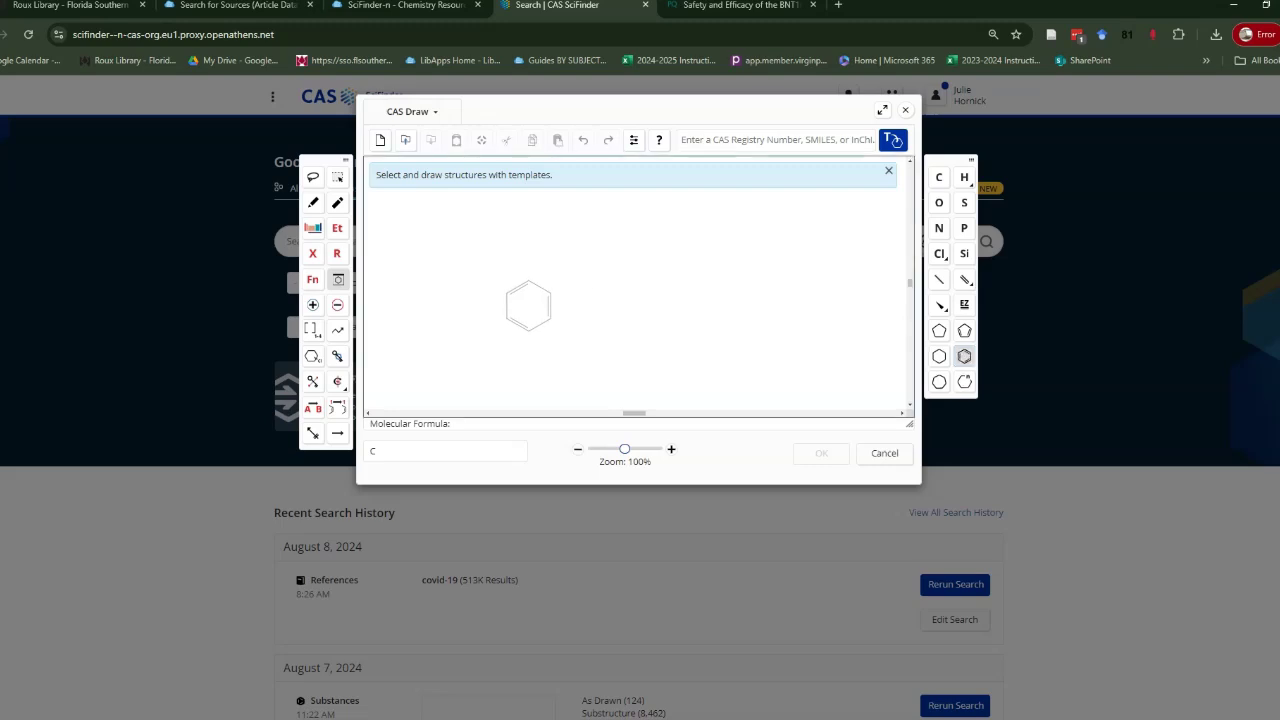
left_click(528, 306)
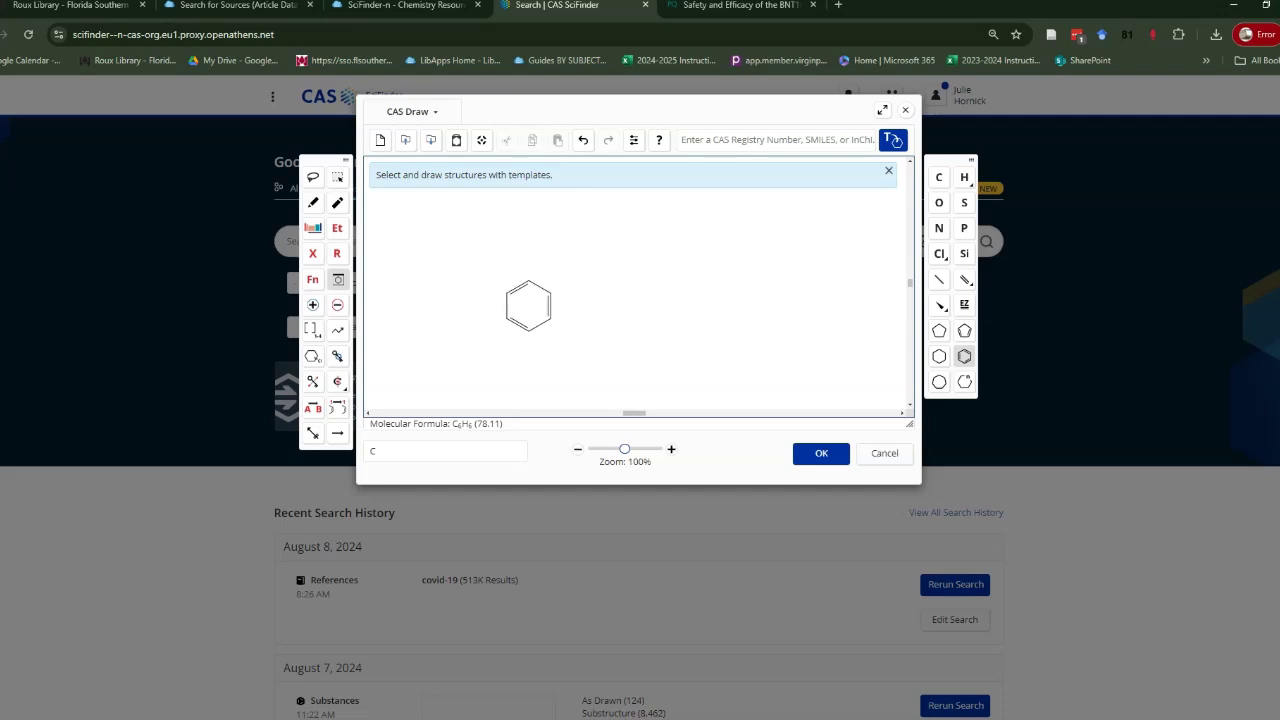
left_click(313, 202)
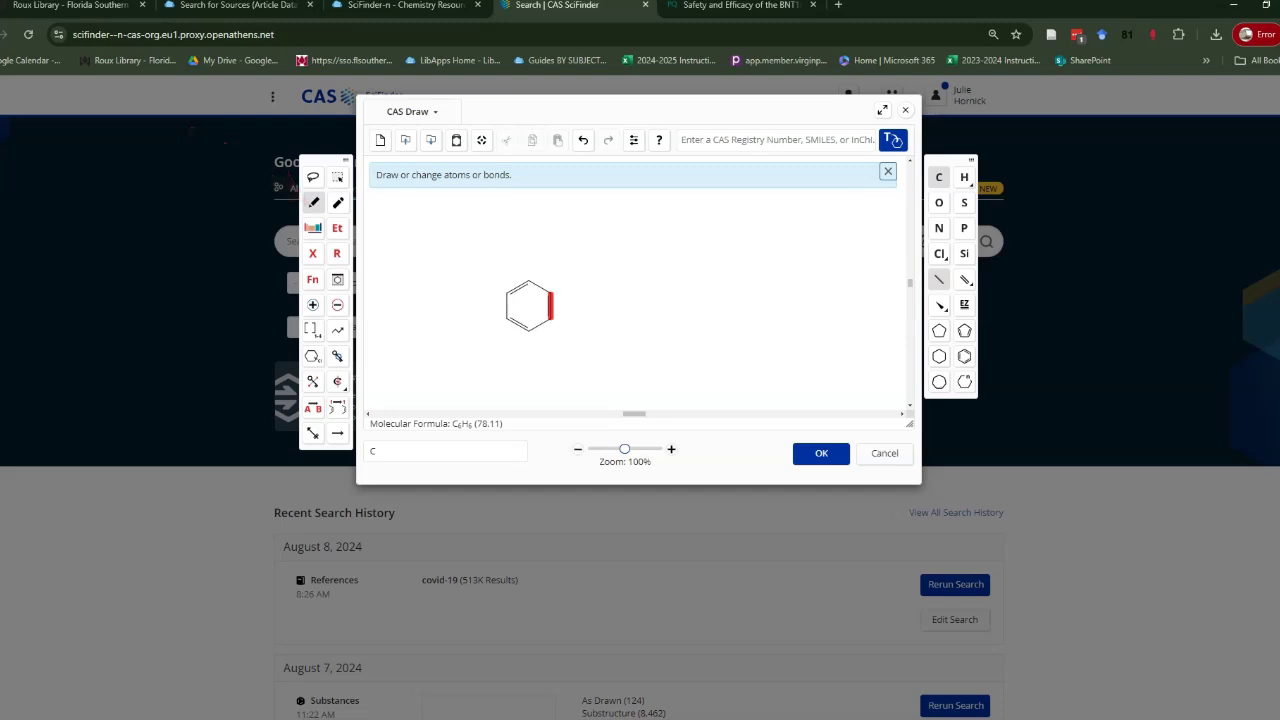
left_click(550, 305)
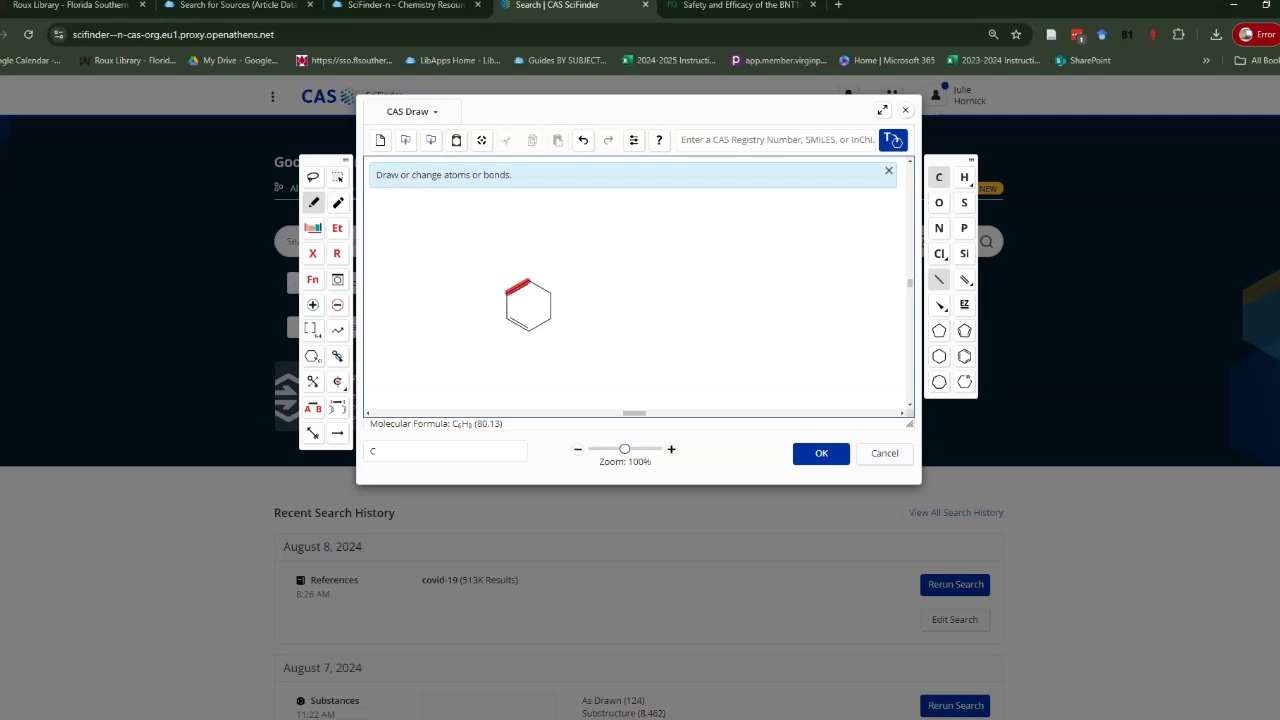
left_click(517, 287)
left_click(517, 323)
left_click(539, 324)
Draw a chain from the ring's upper-right atom and add one more carbon, giving C11H16.
left_click(338, 330)
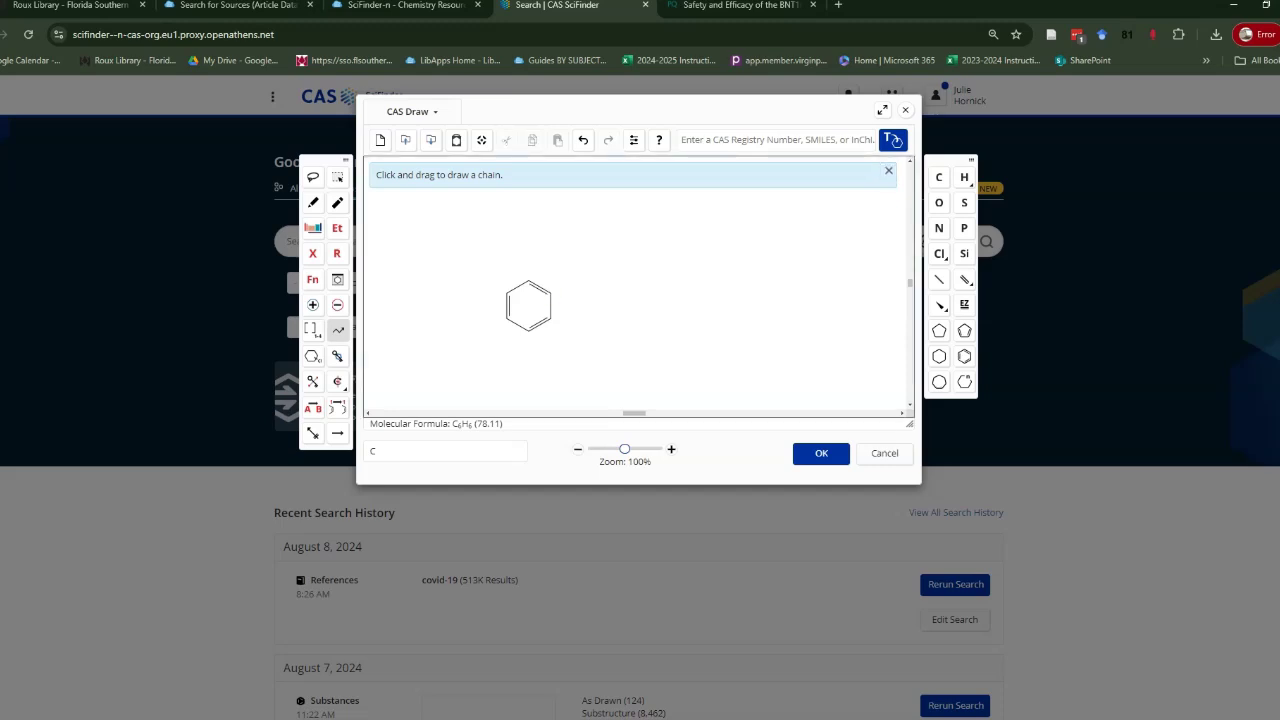
left_click_drag(550, 286, 595, 292)
left_click_drag(594, 292, 639, 292)
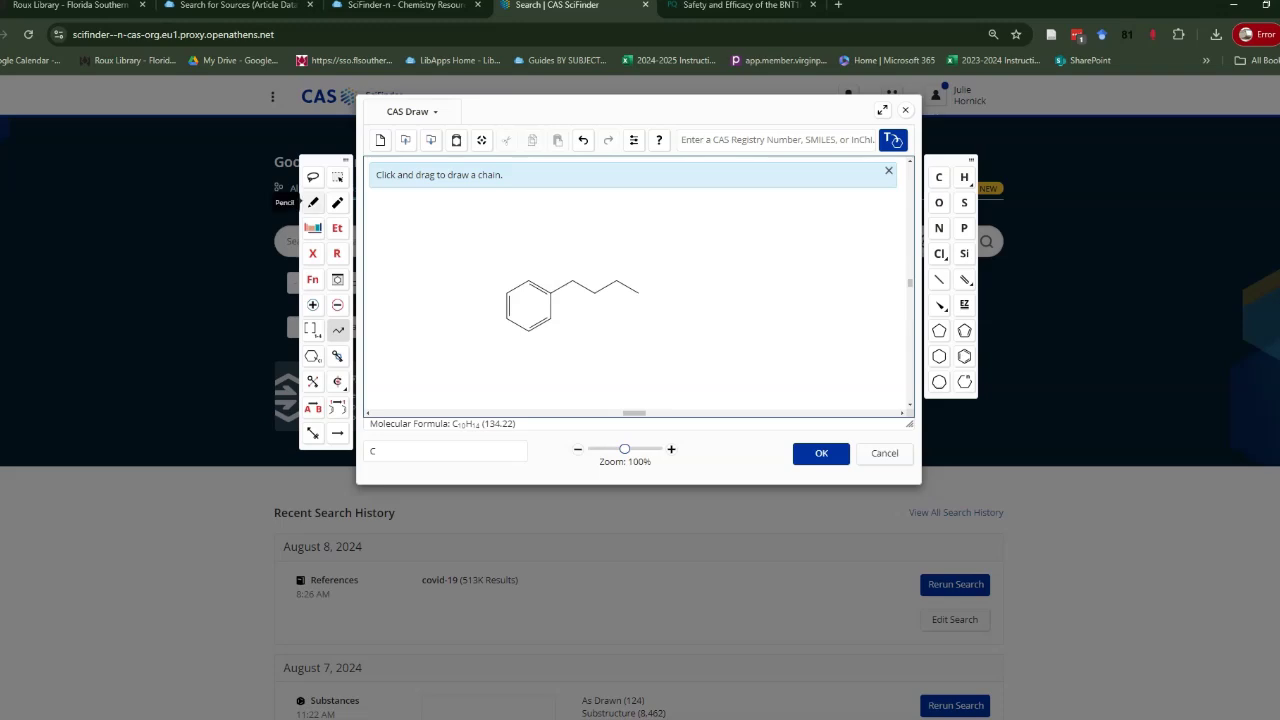
left_click(313, 202)
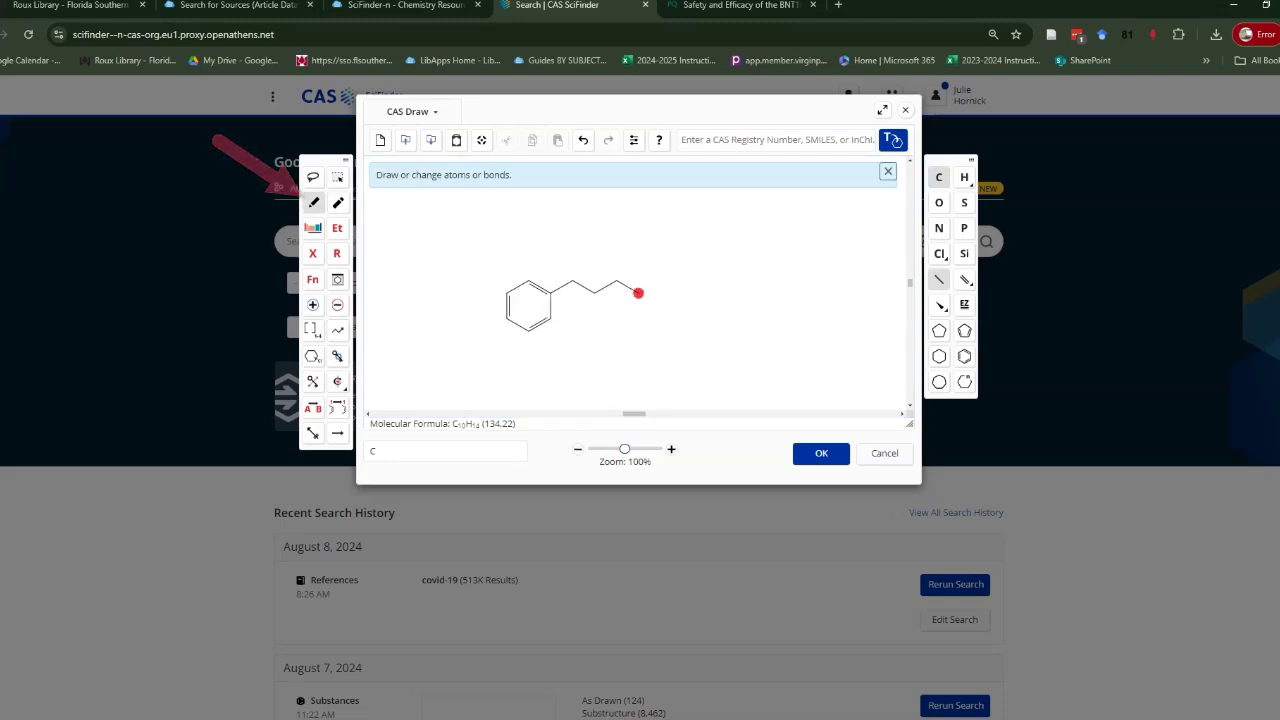
left_click(638, 293)
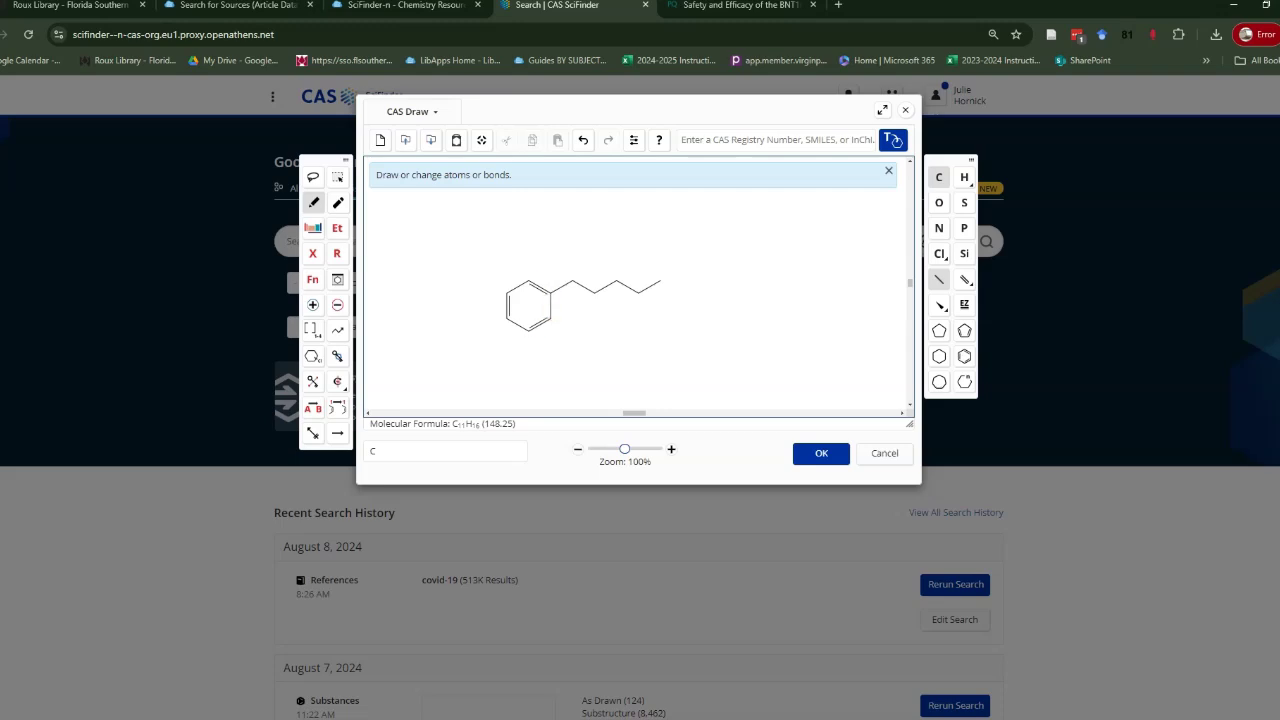
Add a left-pointing ethyl group on the ring carbon beside the chain.
left_click(528, 281)
left_click(528, 255)
left_click_drag(511, 237, 506, 242)
Add a methyl branch to the chain, leaving its bond single.
left_click(616, 283)
left_click(616, 268)
left_click(616, 268)
left_click(616, 268)
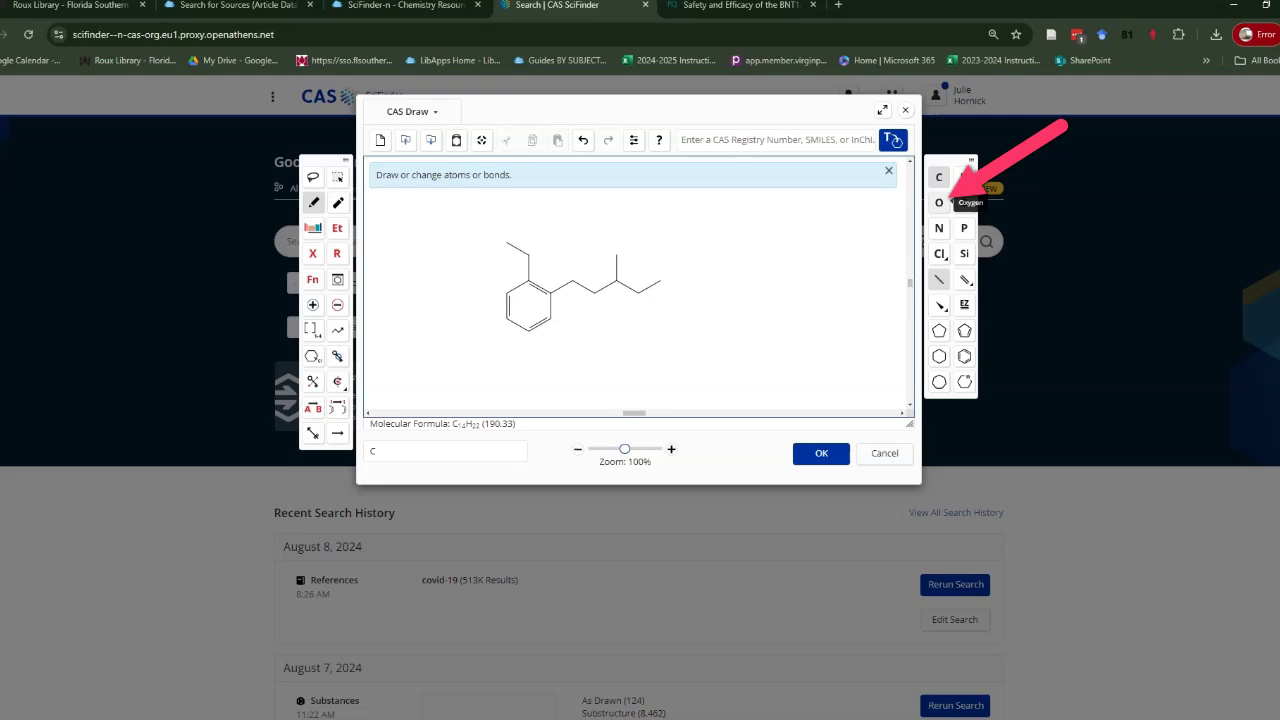
Change the ring's branch carbon and first chain carbon to oxygen, then show the periodic table.
left_click(939, 203)
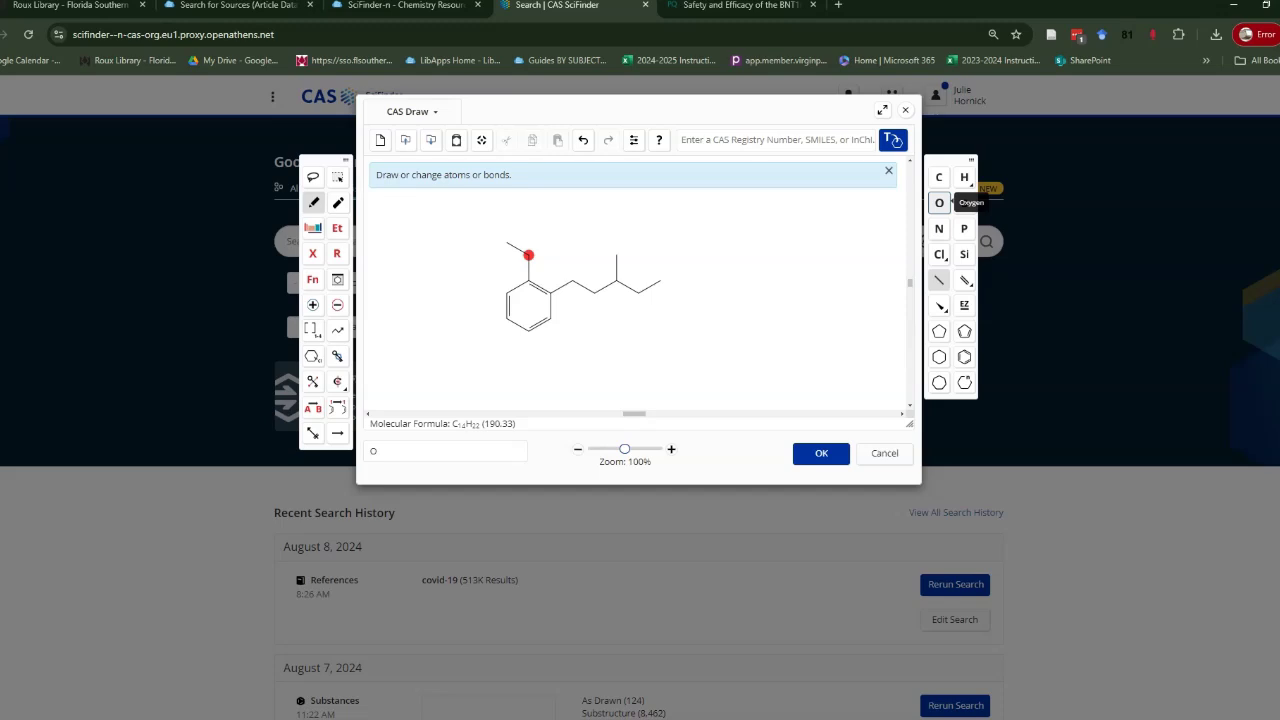
left_click(529, 255)
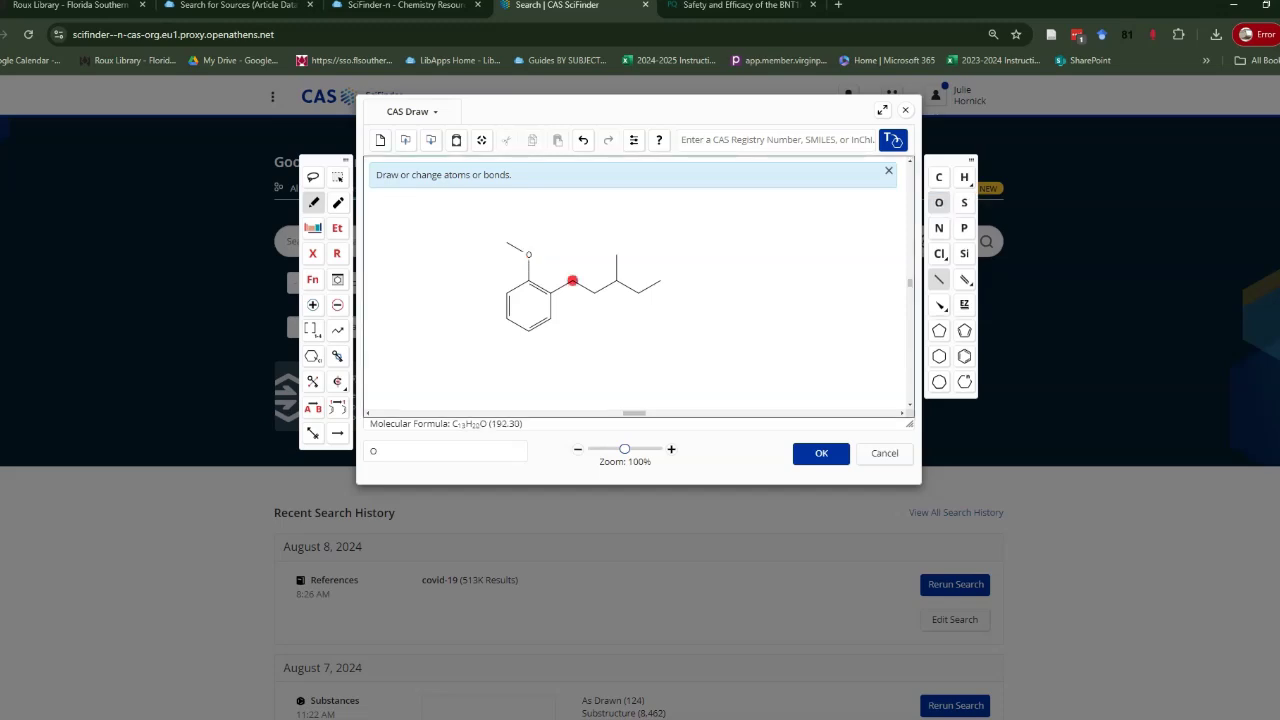
left_click(572, 281)
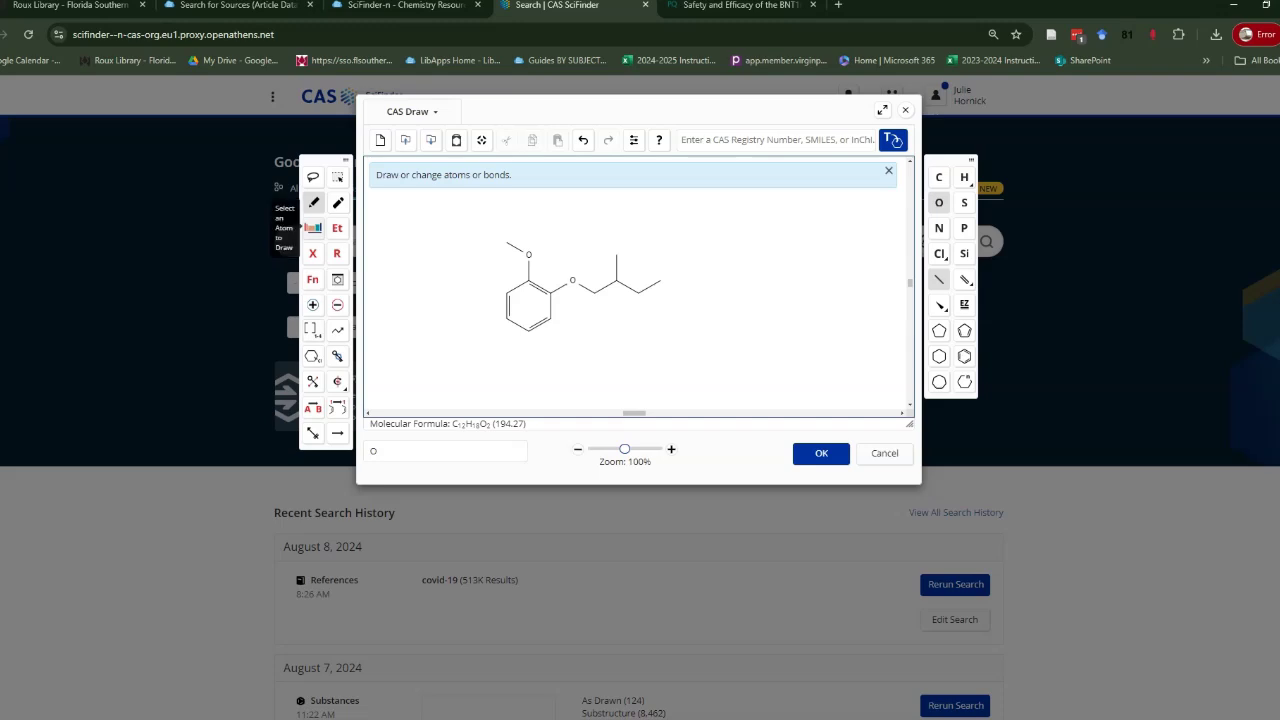
left_click(313, 227)
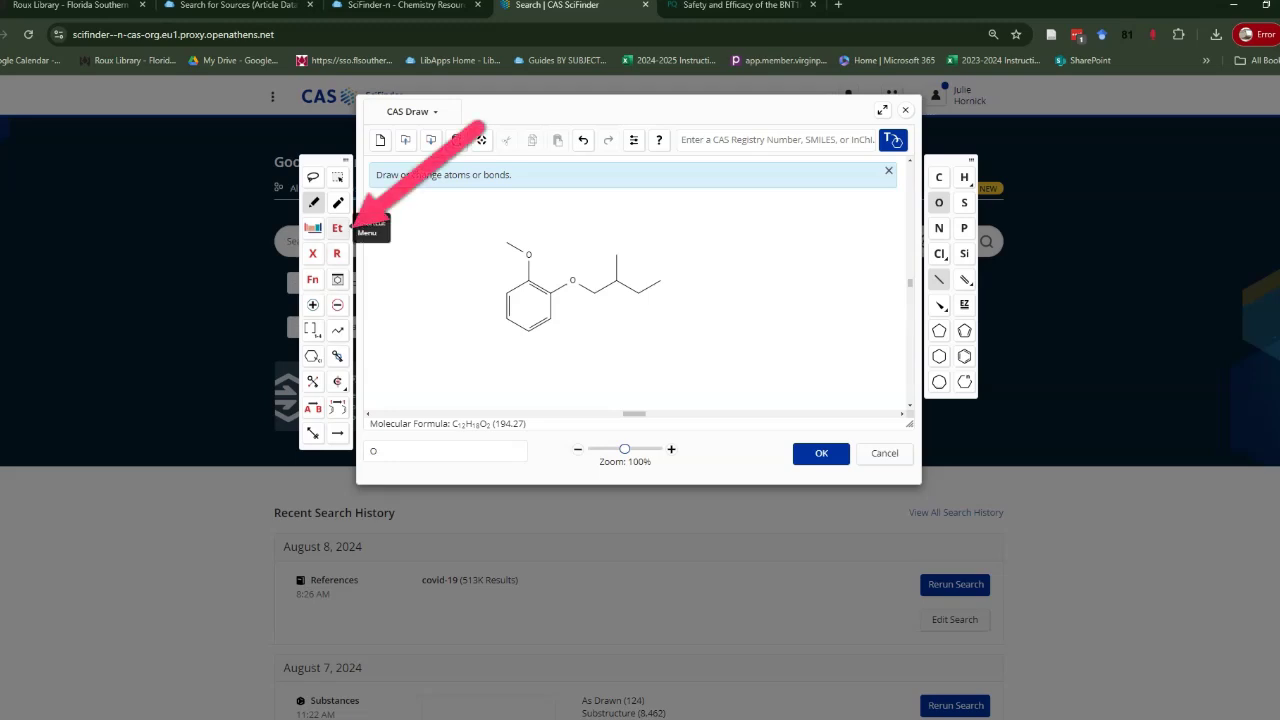
Attach OH shortcuts to the branch carbon and chain-end carbon, giving C10H14O4 (198.22).
left_click(337, 227)
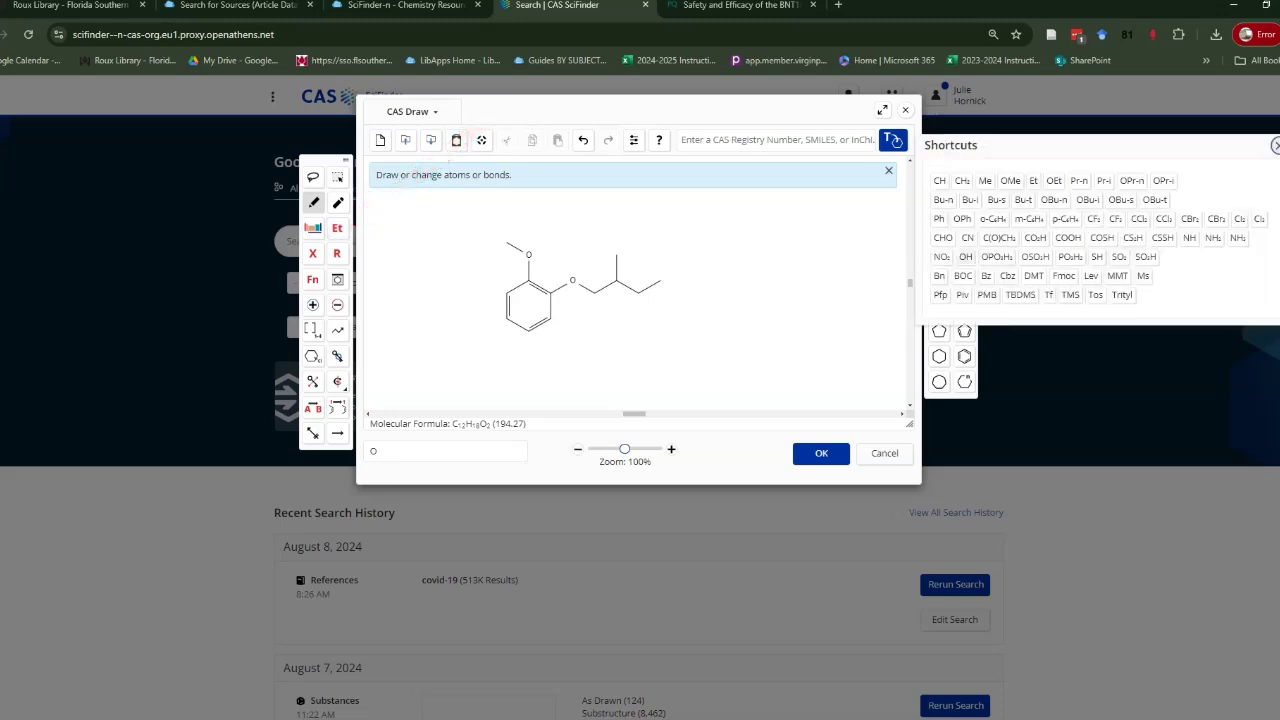
left_click(965, 256)
left_click(617, 256)
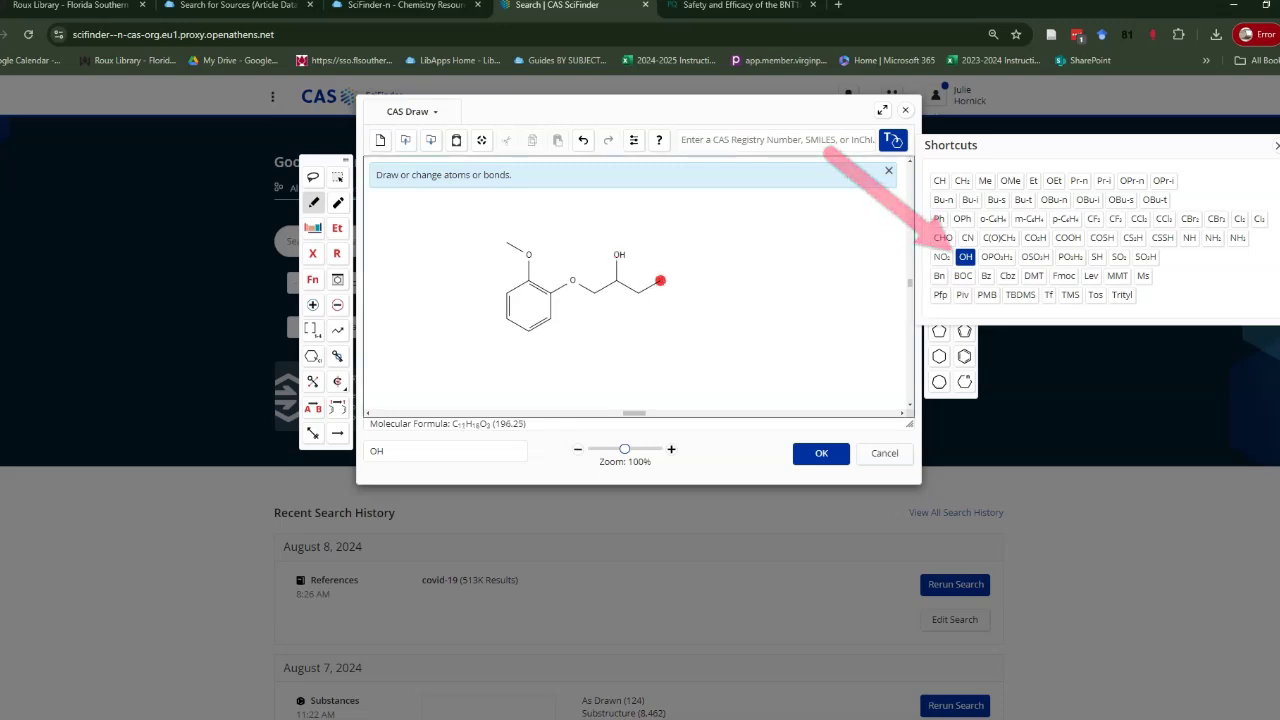
left_click(660, 280)
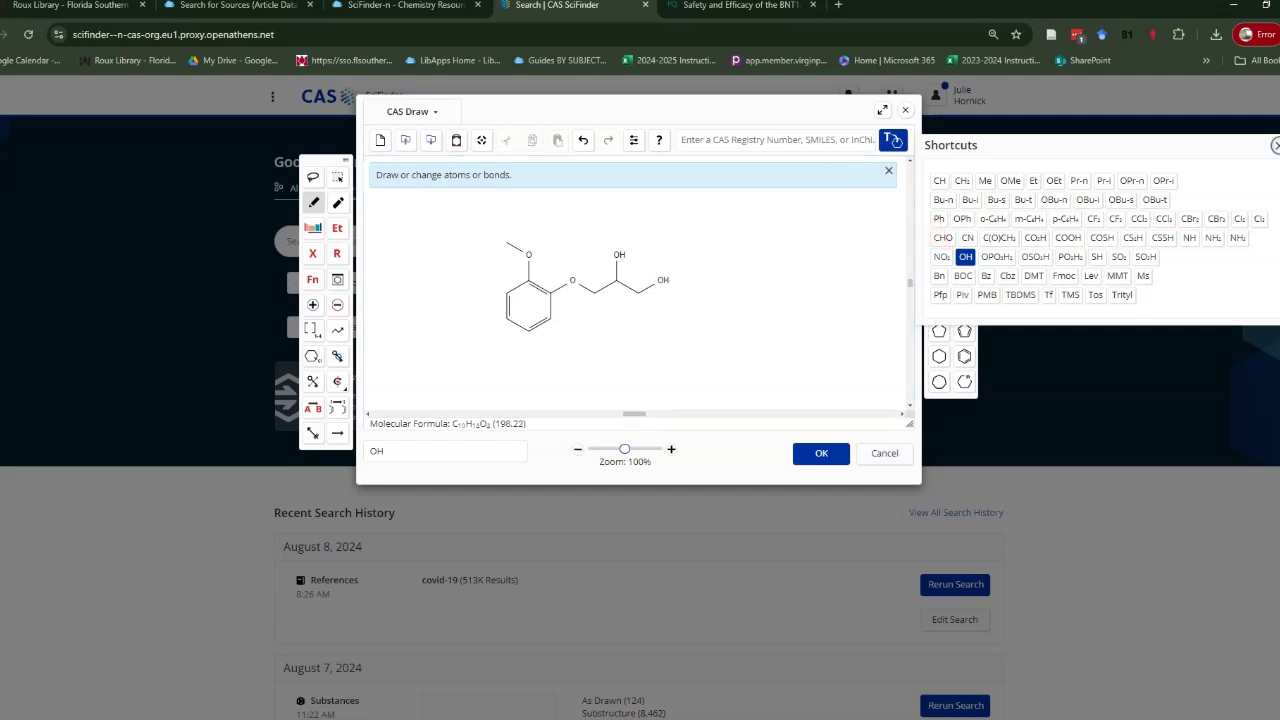
left_click(1276, 145)
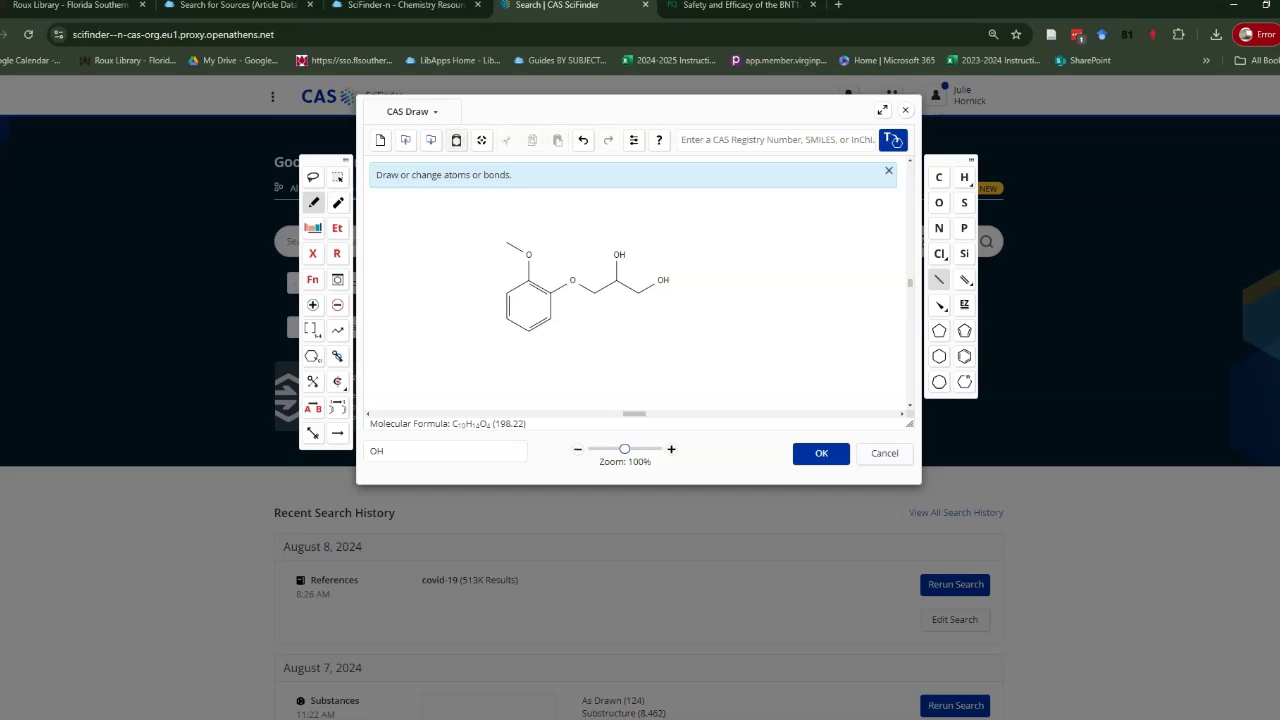
Export the drawn structure as molecule.cxf and dismiss the download notice.
left_click(430, 141)
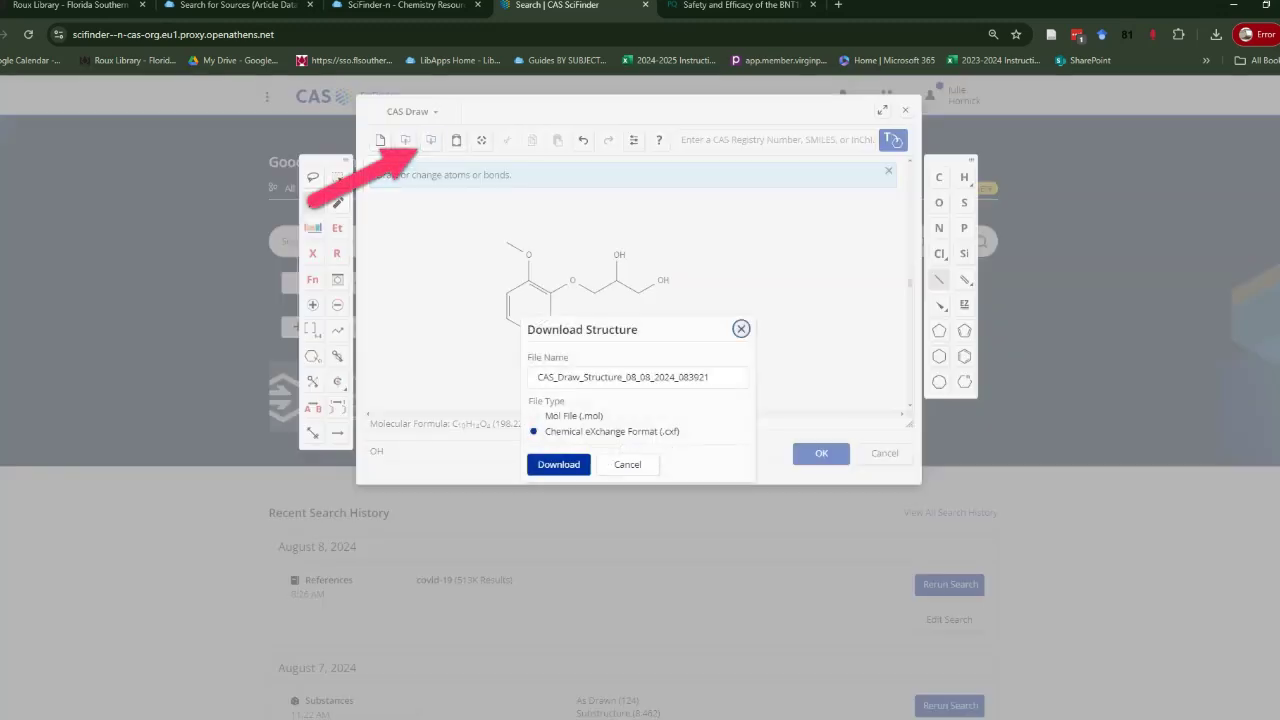
key("Tab")
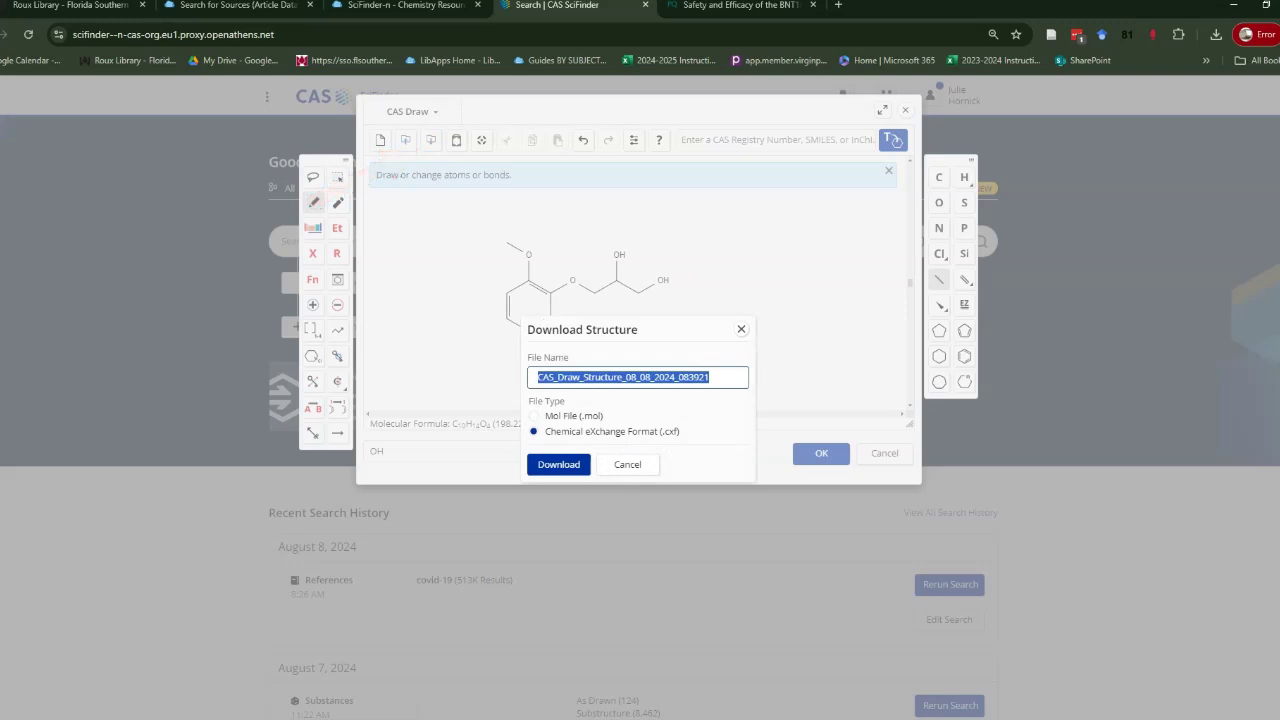
type("molecule")
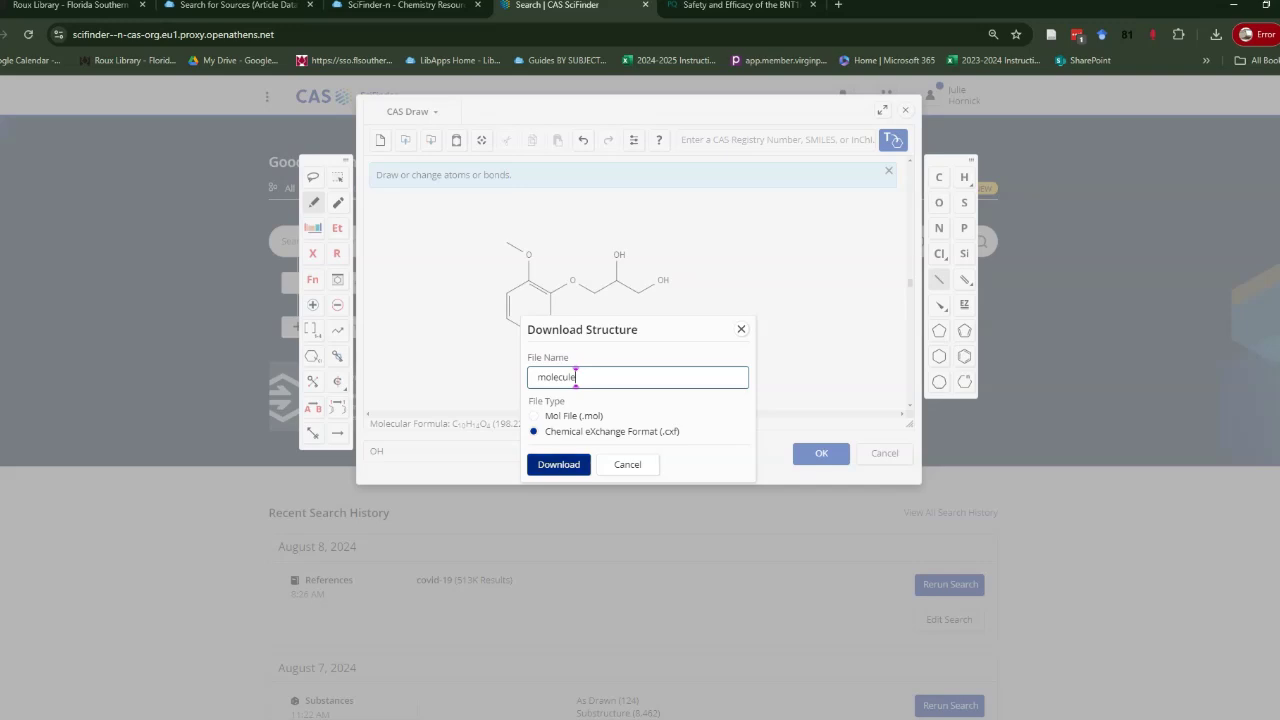
left_click(558, 464)
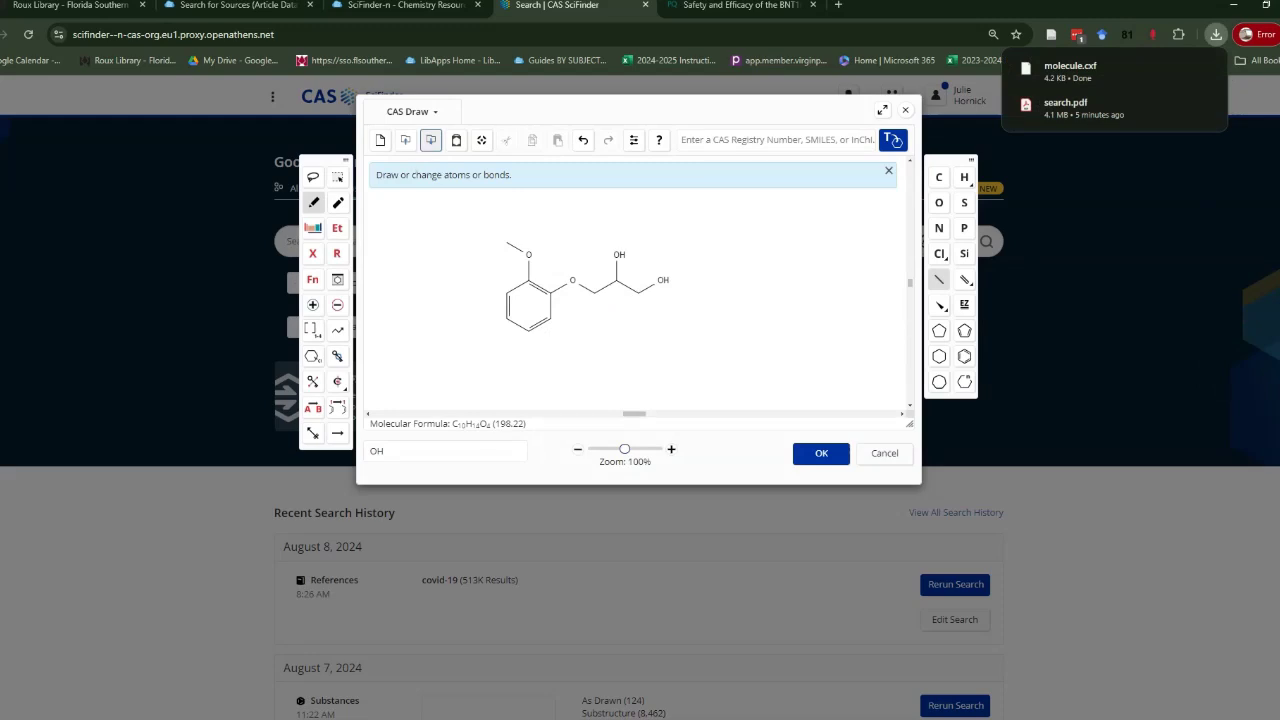
left_click(405, 139)
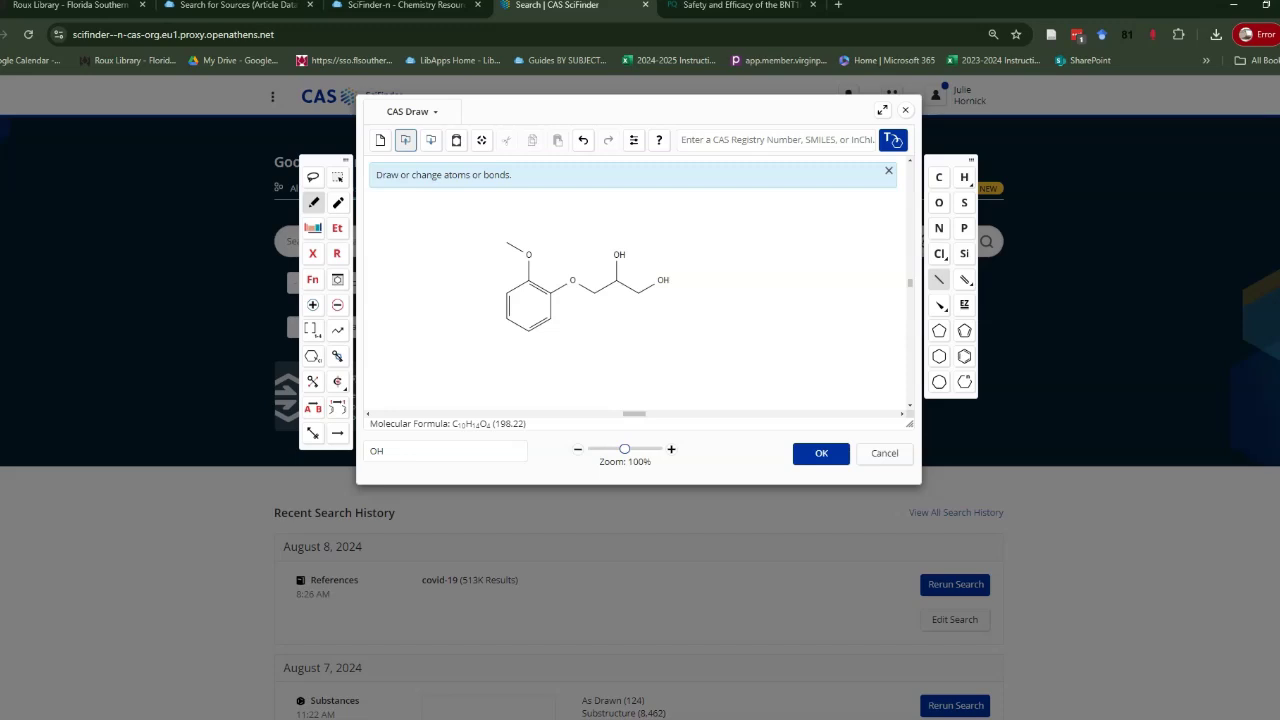
Search with the drawn structure and open the substance detail for result 93-14-1, guaifenesin.
left_click(821, 453)
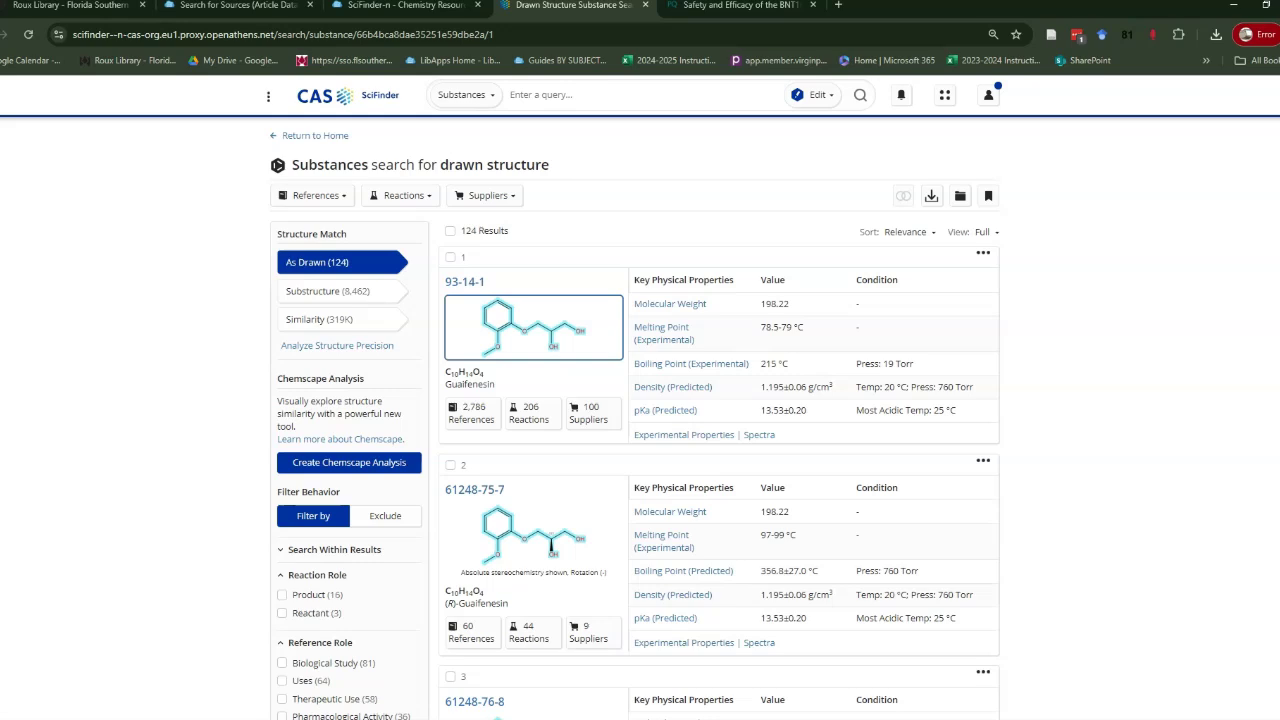
left_click(520, 320)
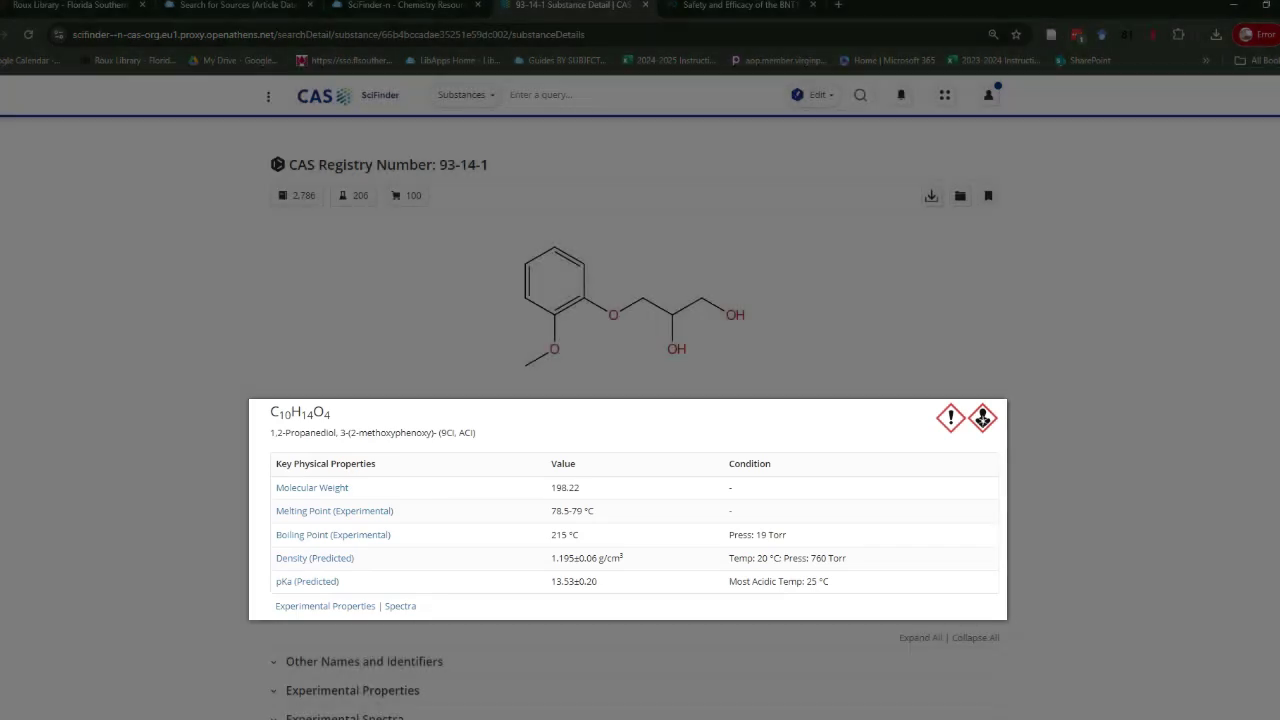
Expand Other Names and Identifiers for 93-14-1 and review the list.
scroll(640, 420, "down", 2)
scroll(640, 420, "down", 2)
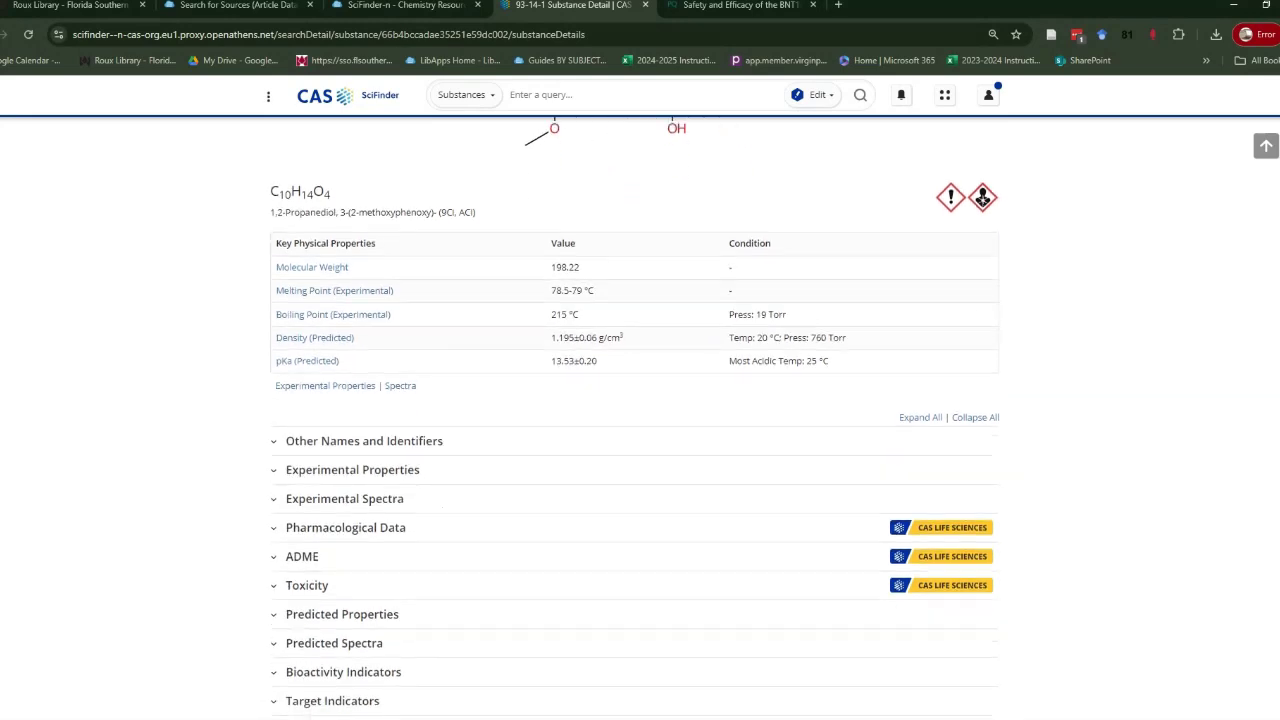
left_click(364, 379)
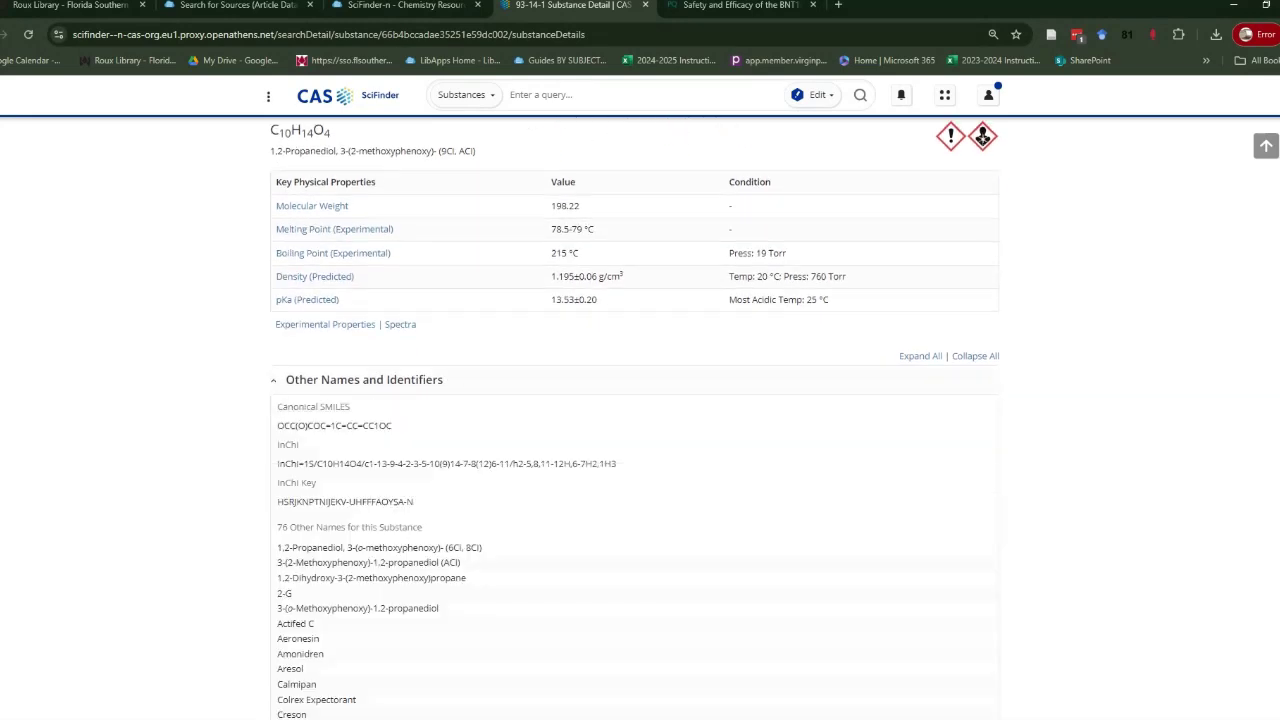
scroll(635, 420, "down", 3)
scroll(640, 420, "down", 6)
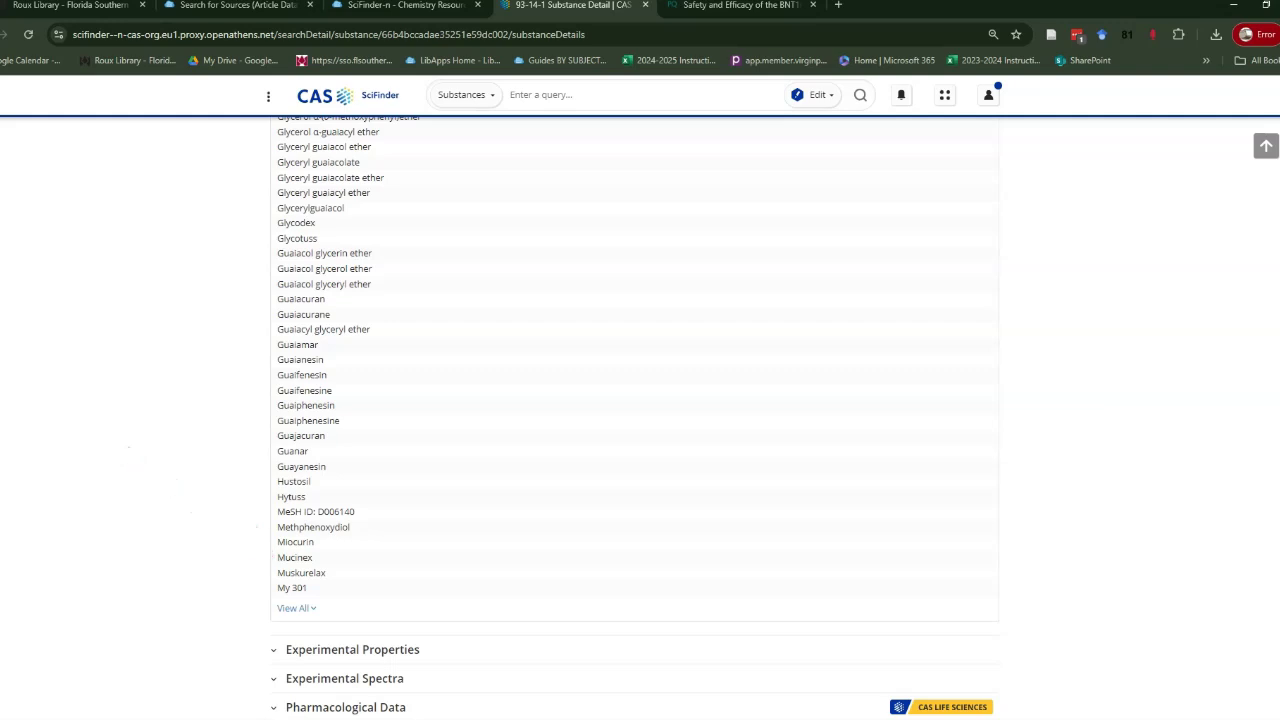
Show the experimental Raman spectra, listing one Bio-Rad spectrum.
scroll(633, 416, "up", 8)
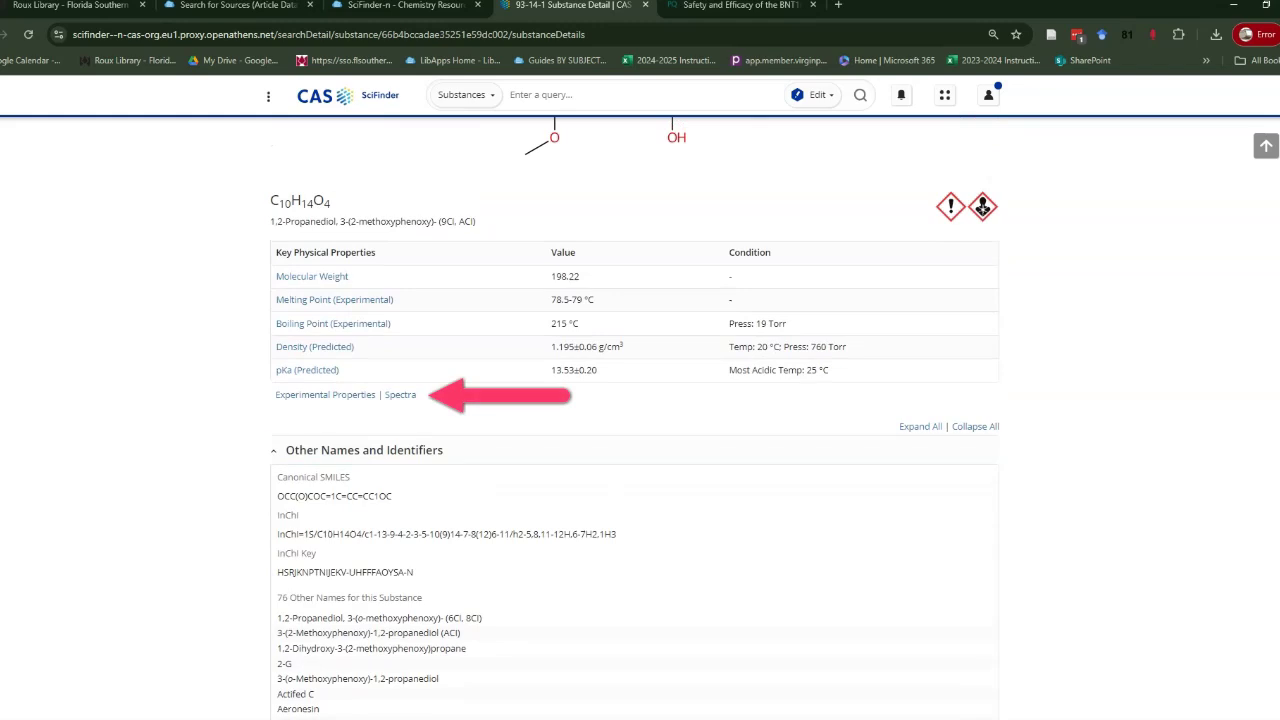
left_click(400, 394)
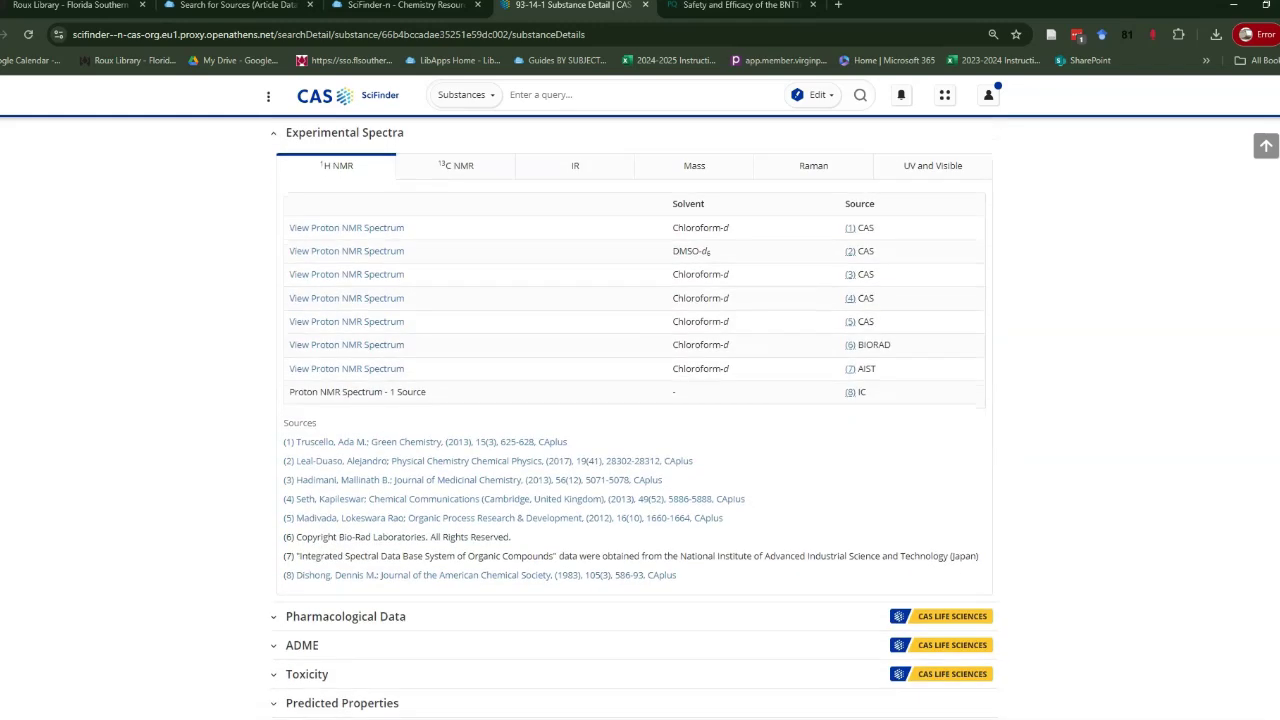
left_click(813, 165)
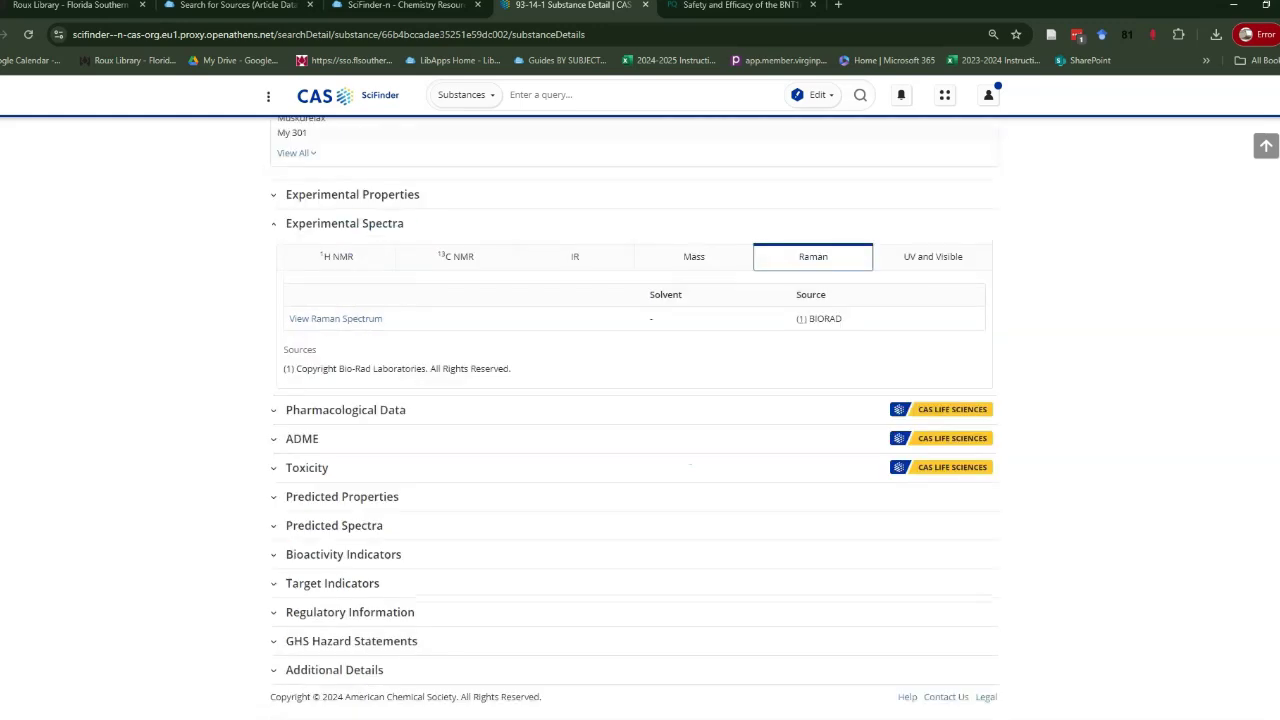
View the guaifenesin Raman spectrum, download it as a JPG, and return to the substance details.
left_click(335, 318)
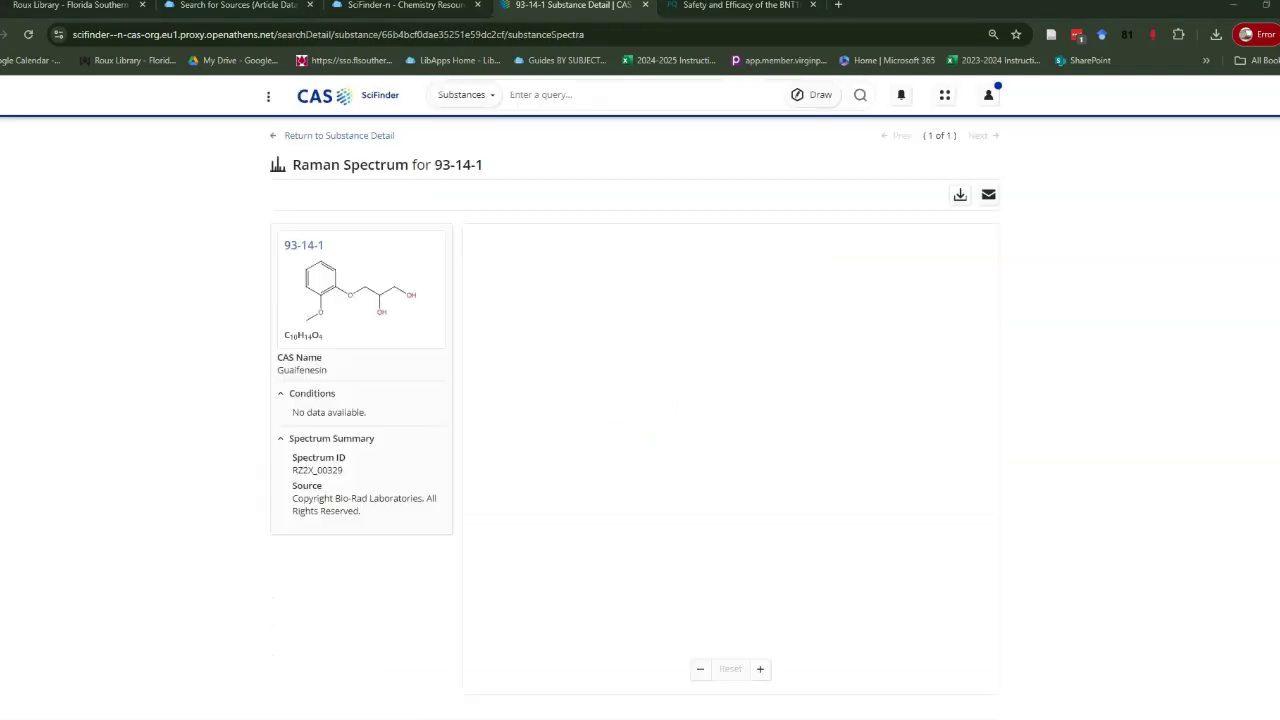
left_click(960, 195)
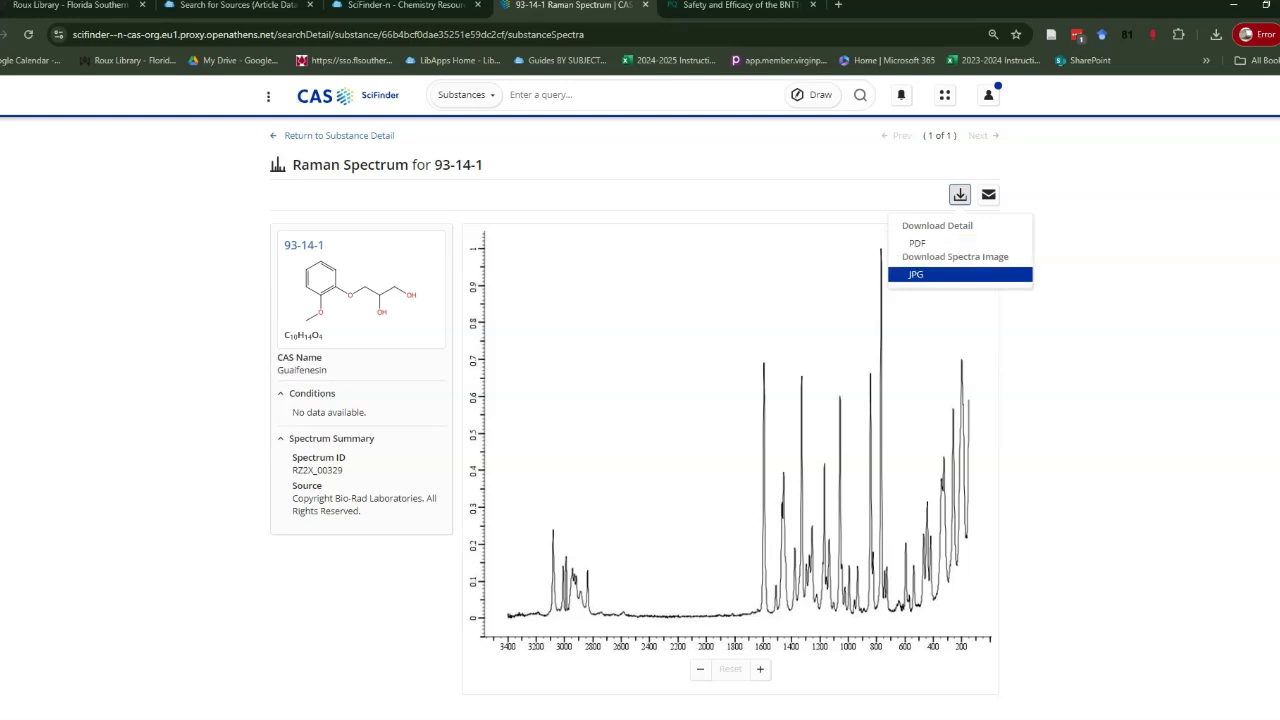
left_click(916, 274)
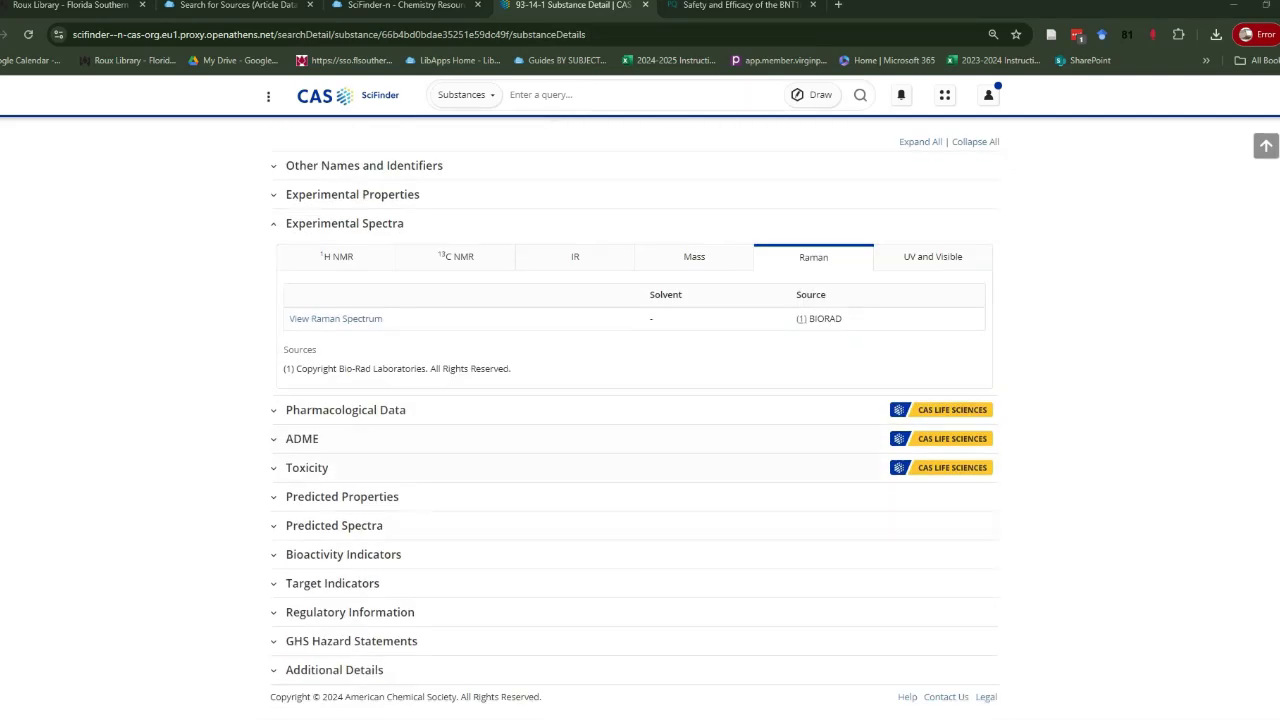
scroll(635, 420, "up", 4)
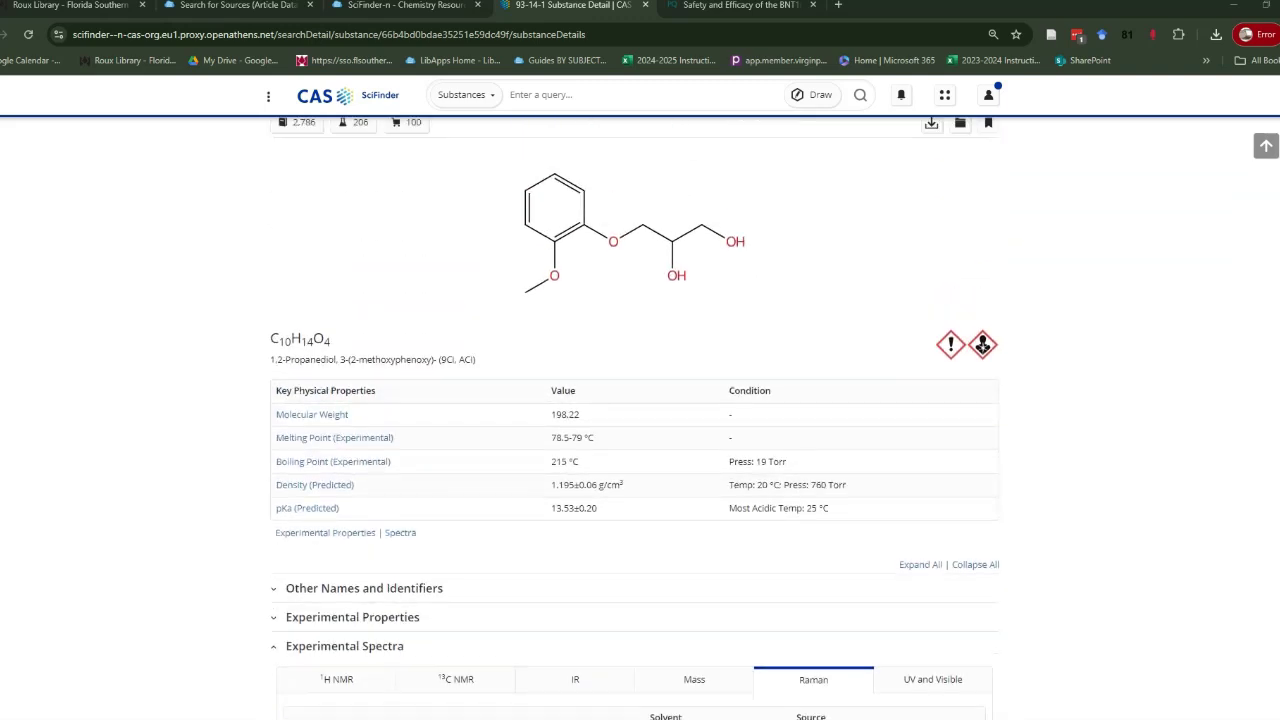
scroll(635, 420, "up", 1)
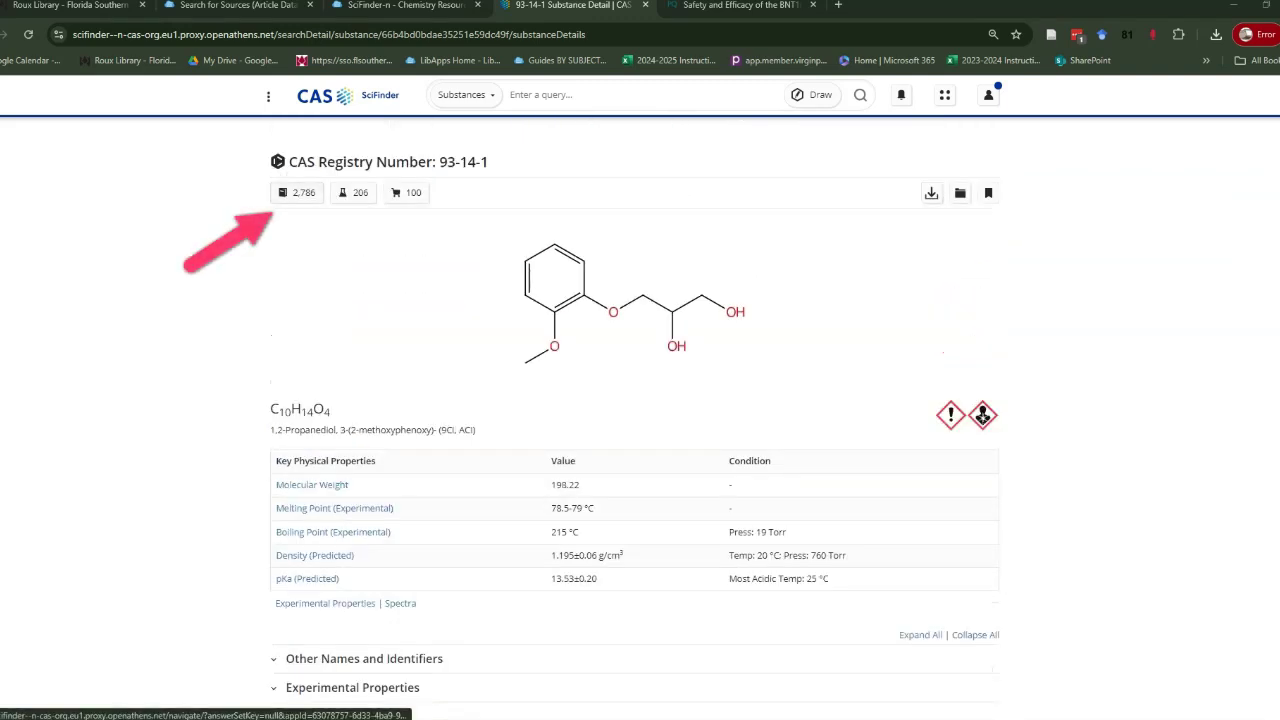
Browse the 2,786 references for 93-14-1, then list its 100 suppliers.
left_click(303, 192)
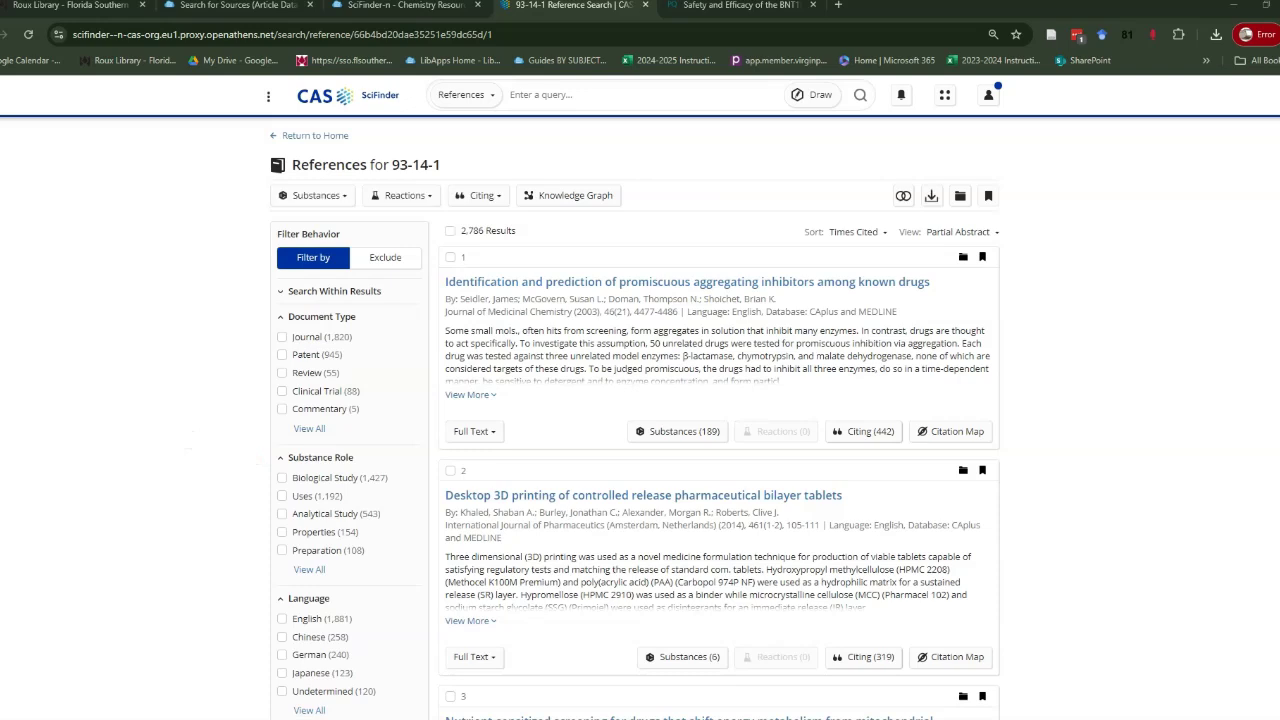
key("alt+Left")
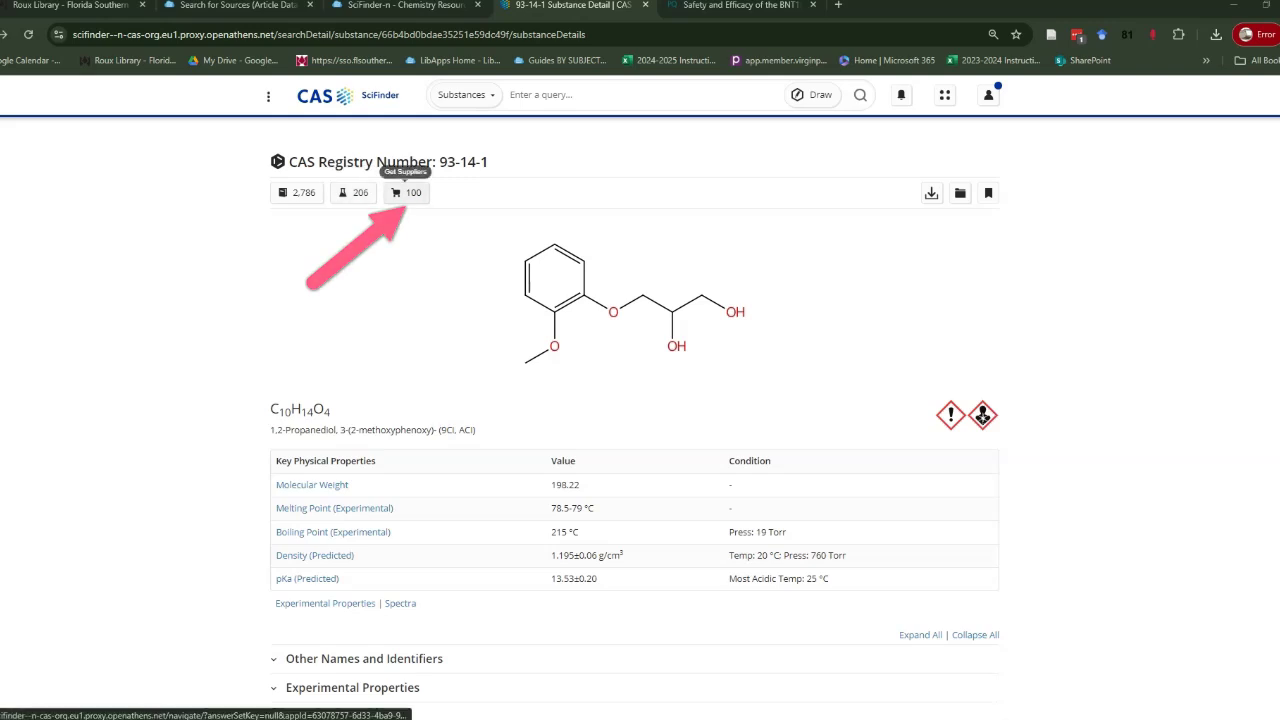
left_click(405, 193)
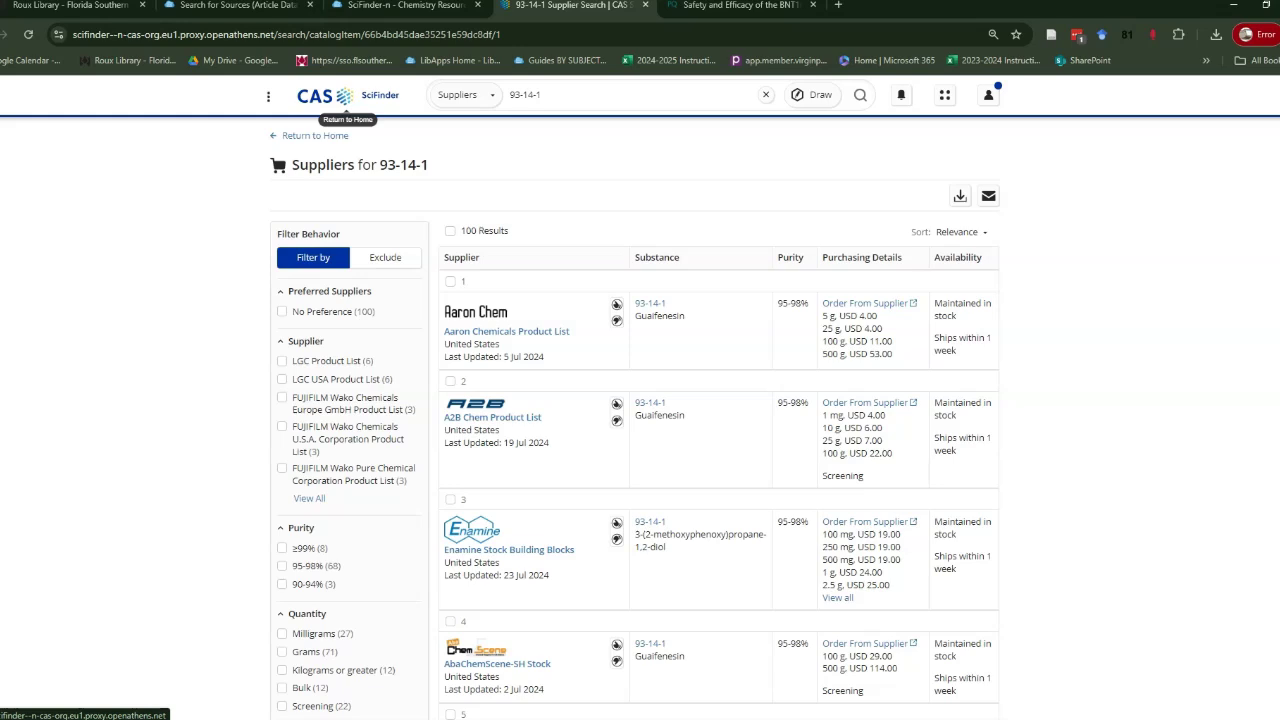
Return to the SciFinder-n home page, with the drawn-structure search atop recent history.
left_click(338, 97)
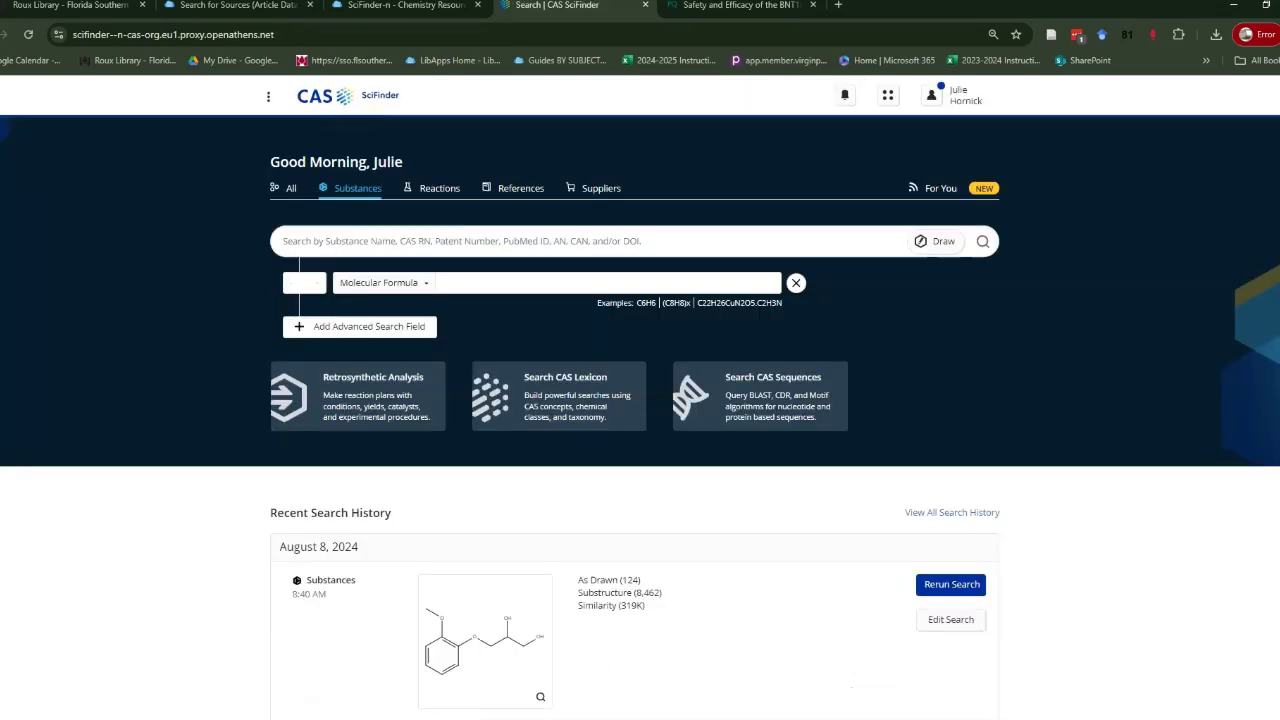
mouse_move(187, 719)
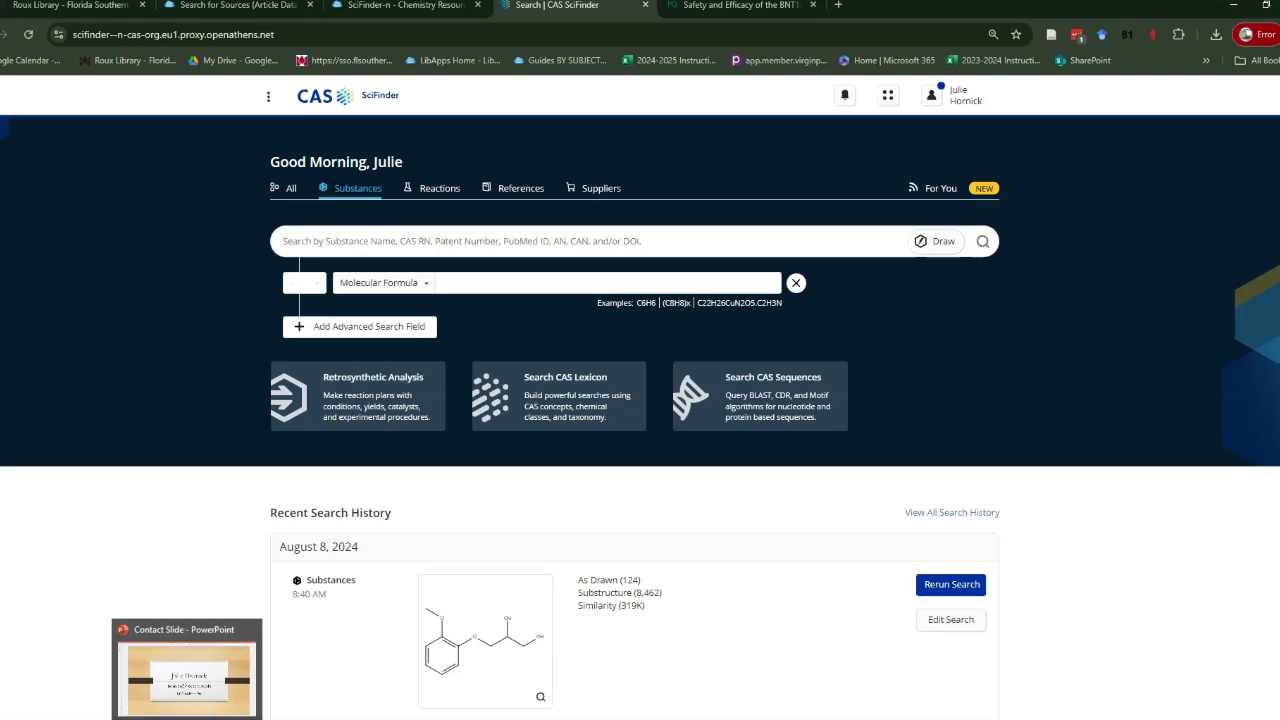